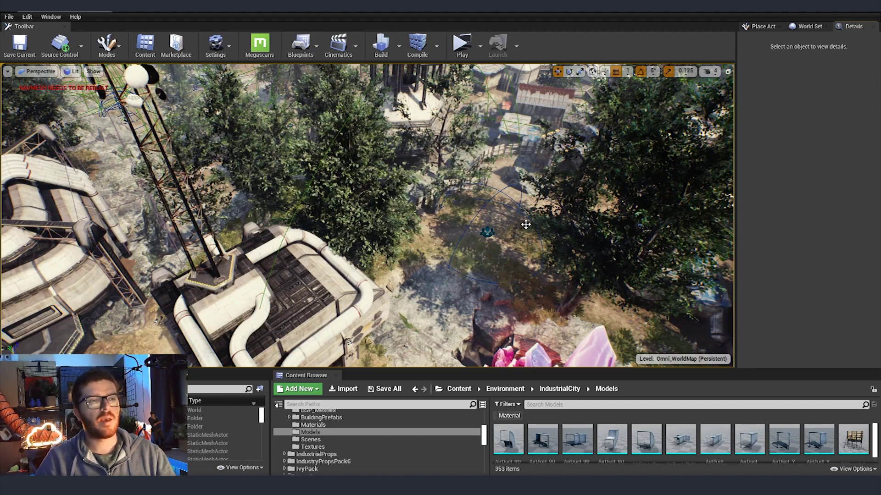
Step: Frame the tall domed tower in the settlement and turn on Game View to hide the editor wireframes and icons
{"action": "right_click_drag", "start_coordinate": [526, 225], "coordinate": [555, 176]}
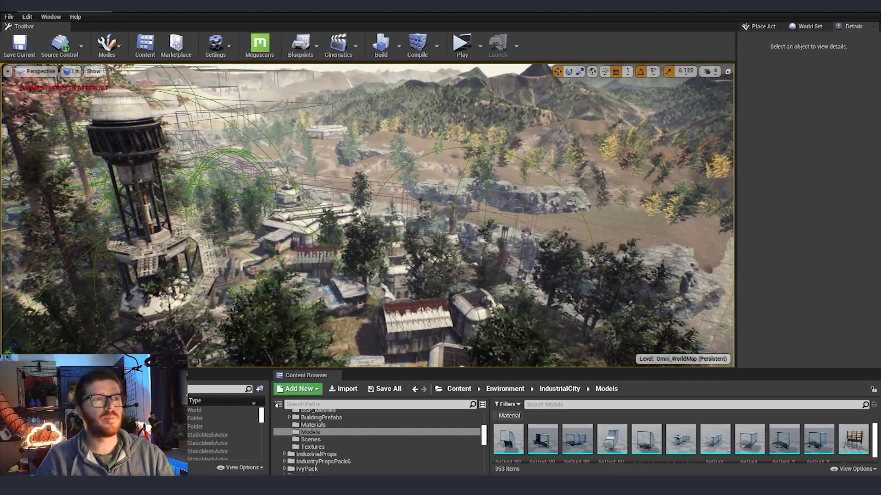
{"action": "right_click_drag", "start_coordinate": [509, 202], "coordinate": [503, 232]}
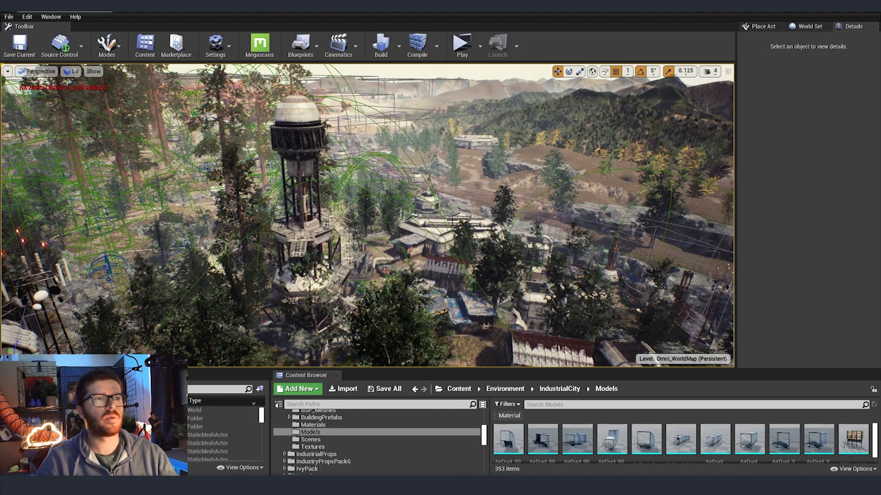
{"action": "key", "text": "w"}
{"action": "right_click_drag", "start_coordinate": [453, 220], "coordinate": [399, 204]}
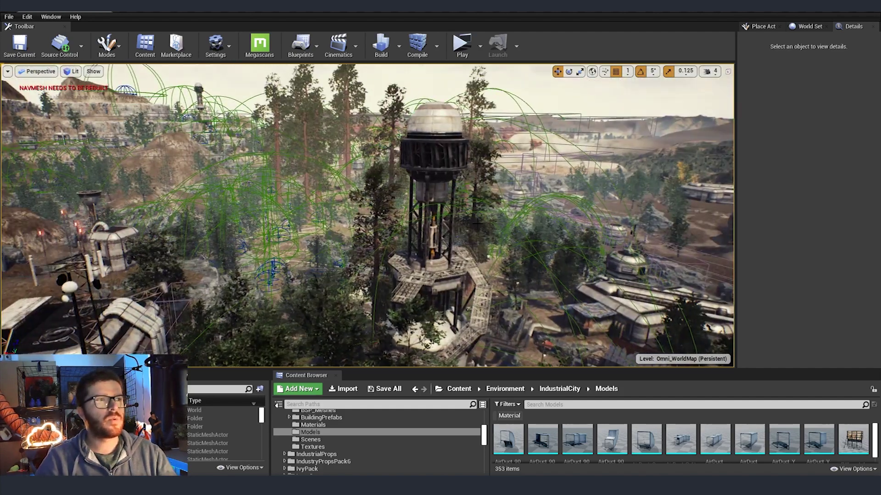
{"action": "key", "text": "g"}
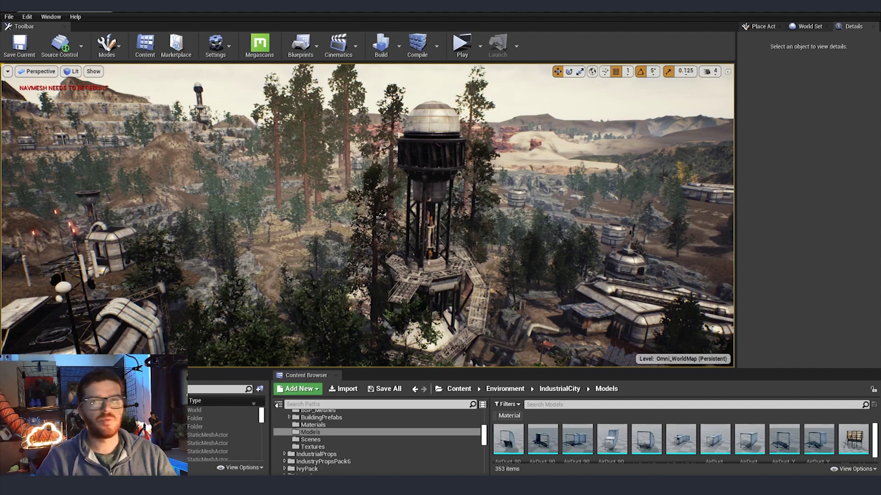
Step: Survey the woodland, river canyon and winding dirt trails around the tower settlement from the air
{"action": "right_click_drag", "start_coordinate": [356, 183], "coordinate": [390, 179]}
{"action": "key", "text": "w"}
{"action": "key", "text": "w"}
{"action": "key", "text": "d"}
{"action": "right_click_drag", "start_coordinate": [498, 233], "coordinate": [463, 232]}
{"action": "key", "text": "w"}
{"action": "key", "text": "w"}
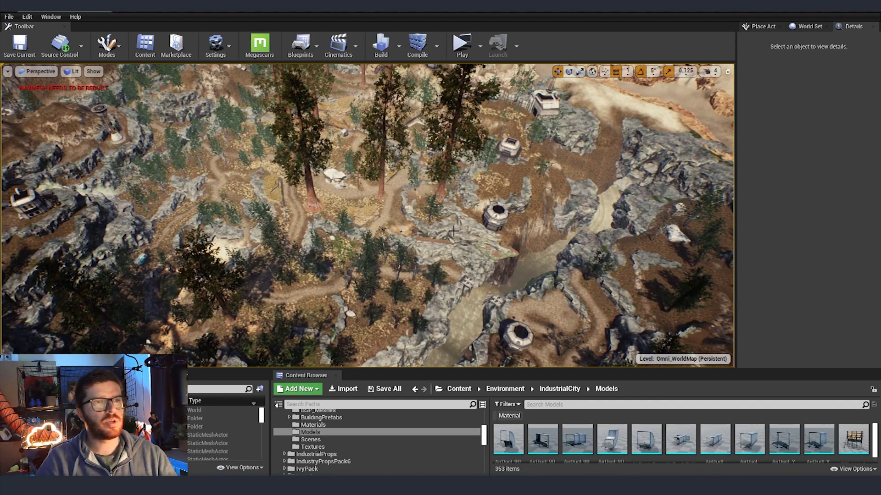
{"action": "right_click_drag", "start_coordinate": [480, 237], "coordinate": [466, 233]}
{"action": "right_click_drag", "start_coordinate": [397, 199], "coordinate": [398, 204]}
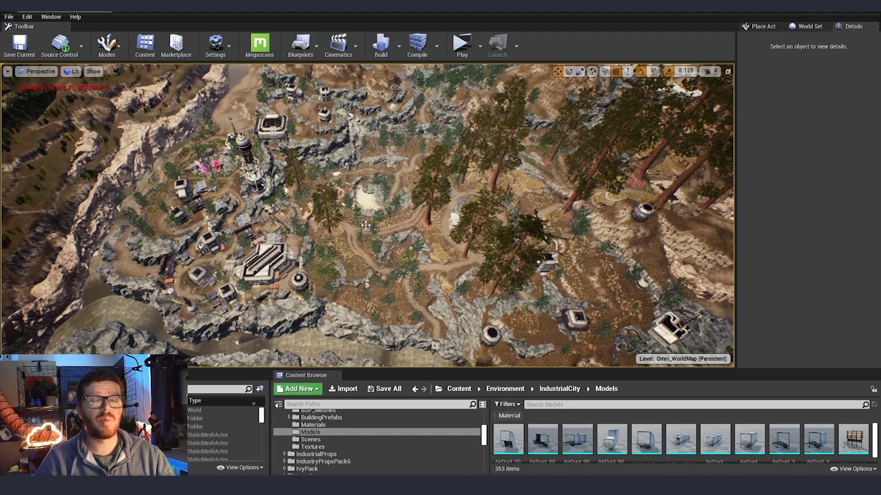
Step: Examine how the map's regions connect, from the tower settlement and giant trees to the terraced cliffs and red-rock desert
{"action": "right_click_drag", "start_coordinate": [366, 234], "coordinate": [494, 241]}
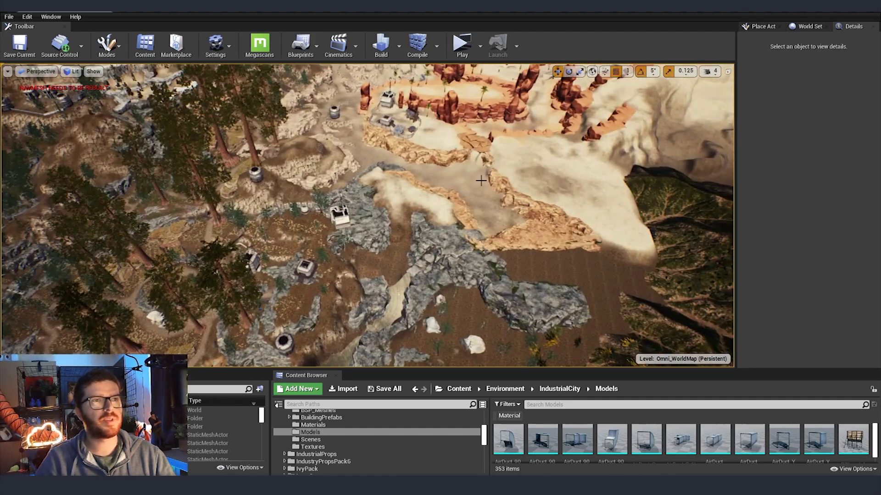
{"action": "right_click_drag", "start_coordinate": [480, 181], "coordinate": [378, 150]}
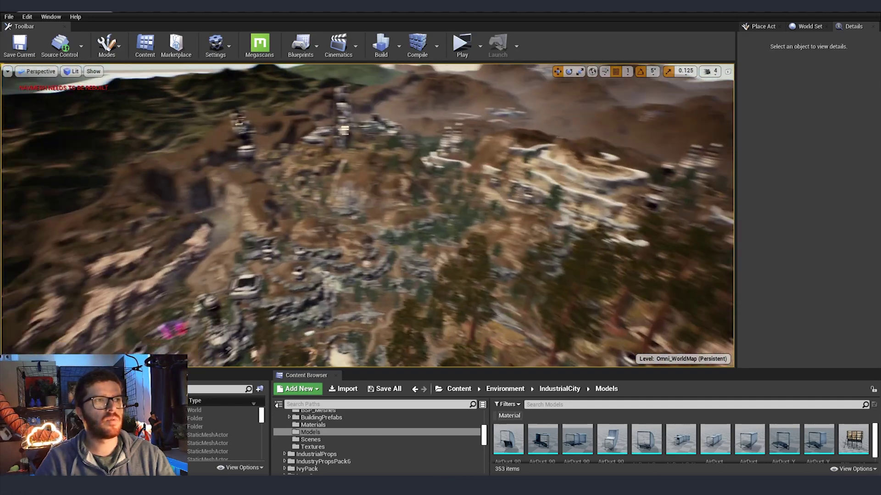
{"action": "right_click_drag", "start_coordinate": [394, 312], "coordinate": [486, 344]}
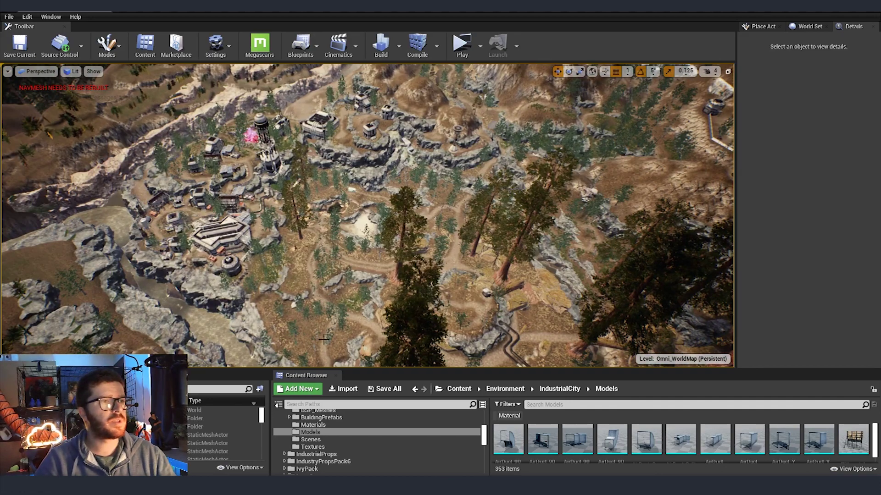
{"action": "right_click_drag", "start_coordinate": [503, 290], "coordinate": [226, 181]}
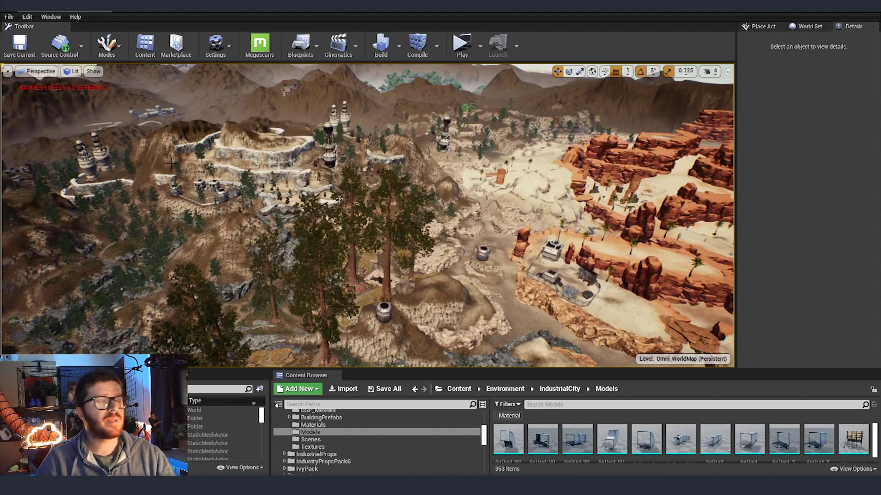
{"action": "right_click_drag", "start_coordinate": [475, 249], "coordinate": [572, 244]}
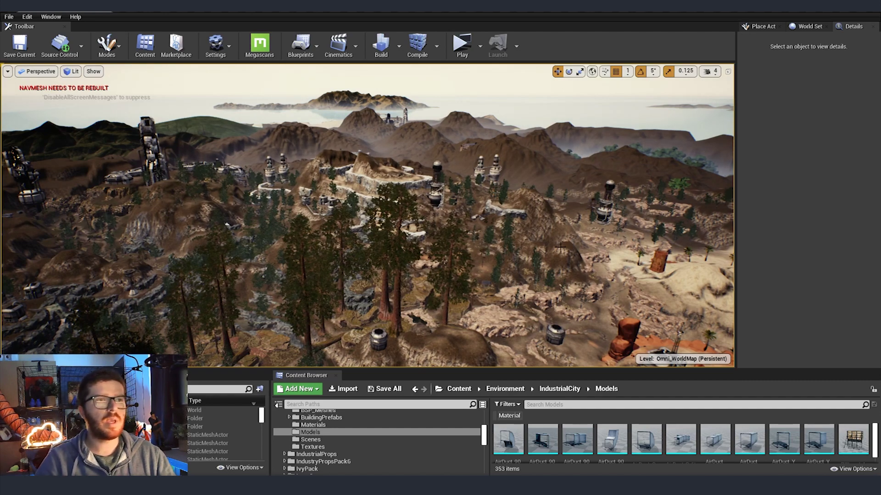
{"action": "right_click_drag", "start_coordinate": [538, 249], "coordinate": [502, 219]}
{"action": "key", "text": "w"}
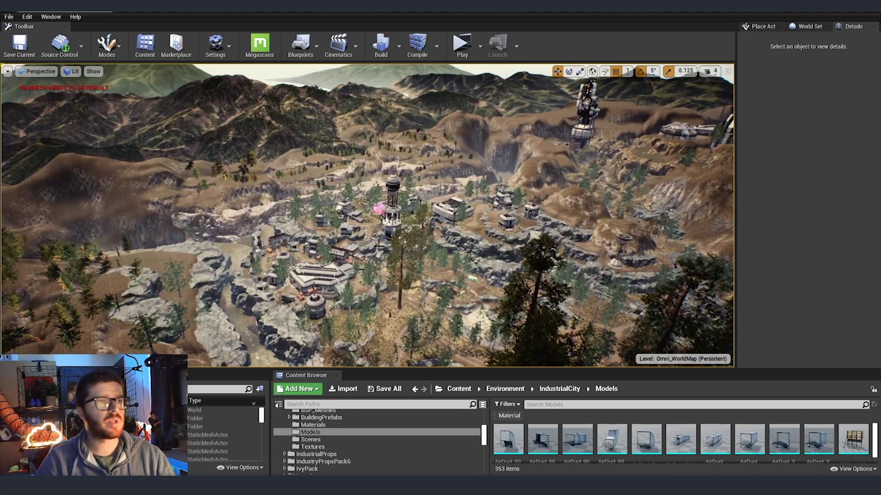
{"action": "right_click_drag", "start_coordinate": [453, 246], "coordinate": [442, 221]}
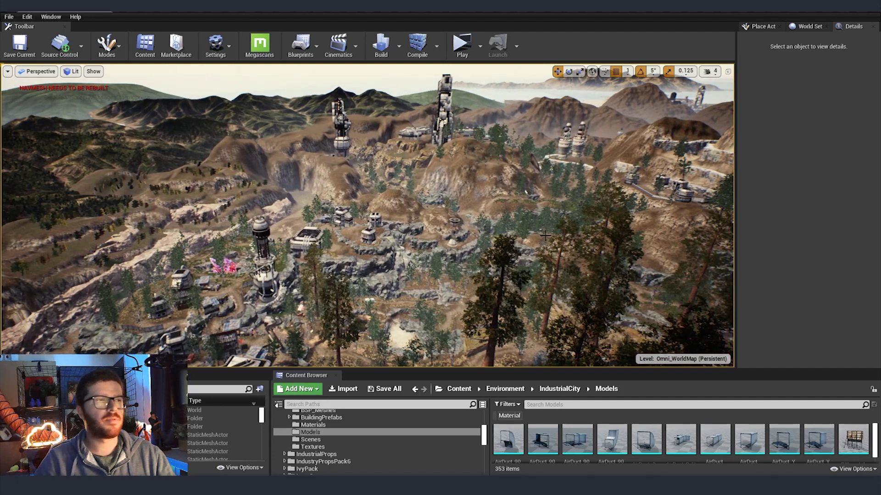
{"action": "right_click_drag", "start_coordinate": [546, 238], "coordinate": [500, 243]}
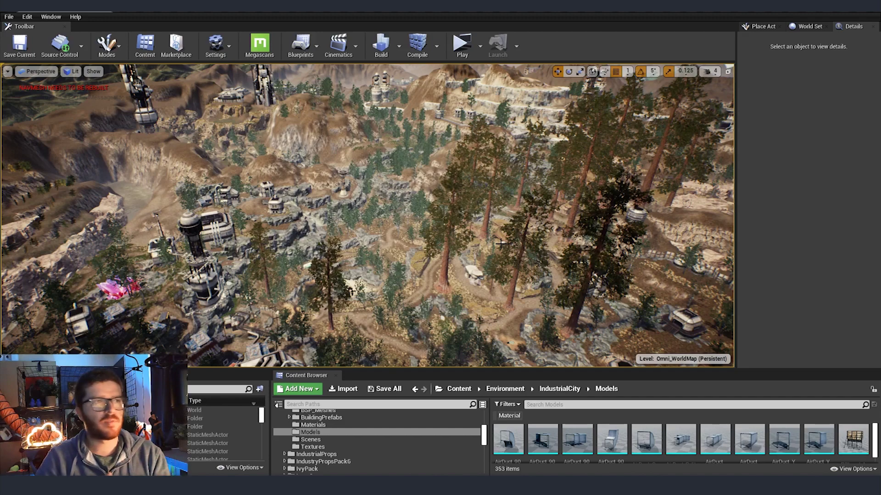
{"action": "right_click_drag", "start_coordinate": [510, 220], "coordinate": [399, 276]}
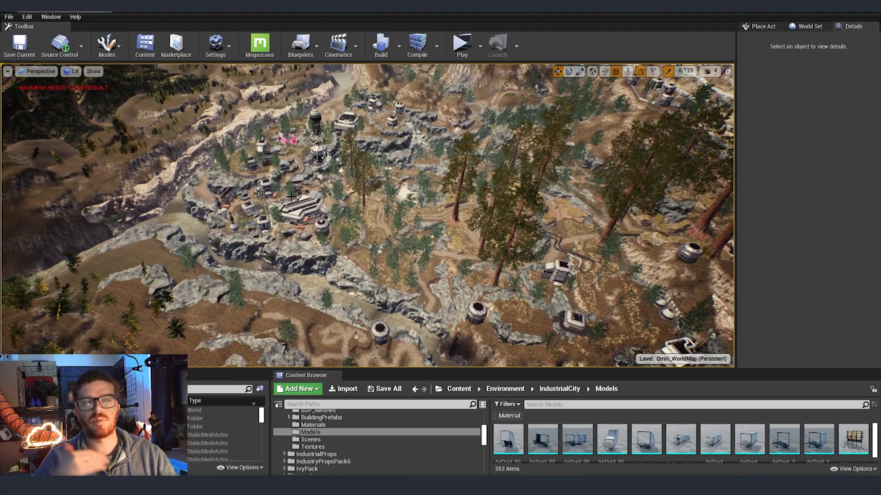
{"action": "right_click_drag", "start_coordinate": [329, 208], "coordinate": [422, 192]}
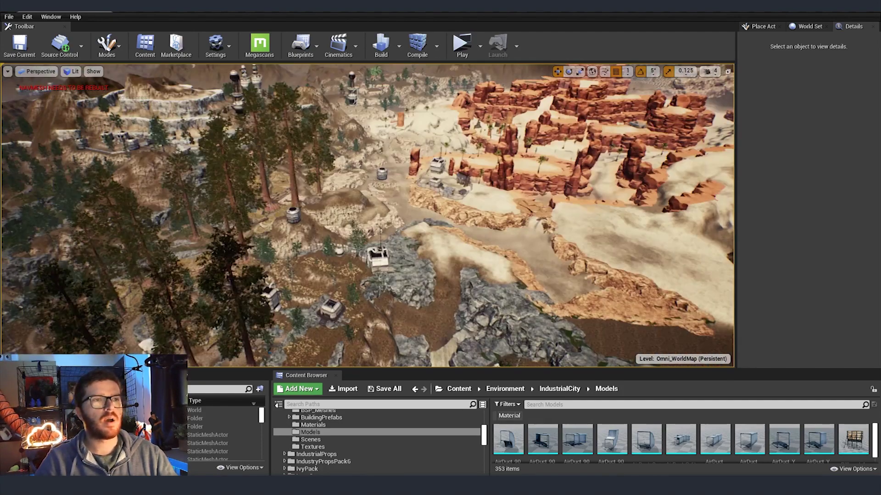
{"action": "right_click_drag", "start_coordinate": [487, 213], "coordinate": [520, 187]}
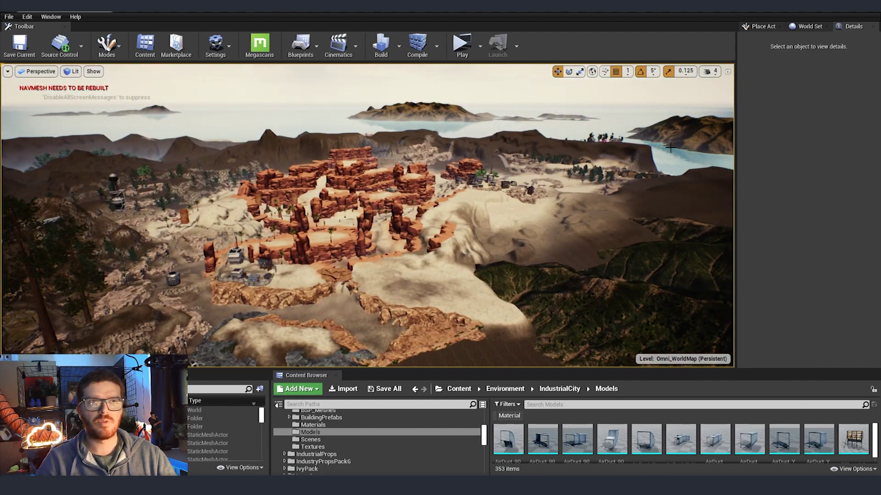
{"action": "right_click_drag", "start_coordinate": [549, 240], "coordinate": [531, 243]}
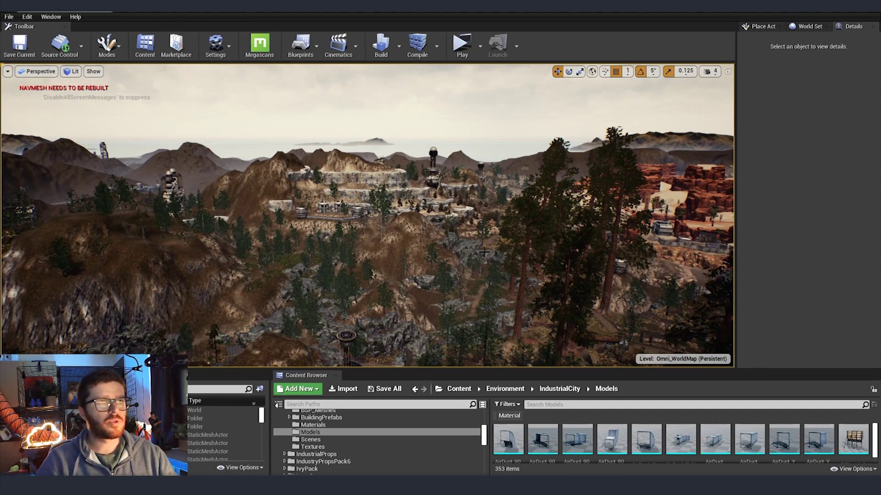
Step: Descend into the forest of giant trees and inspect its boulders, grass and dirt path near ground level
{"action": "key", "text": "a"}
{"action": "right_click_drag", "start_coordinate": [458, 262], "coordinate": [480, 260]}
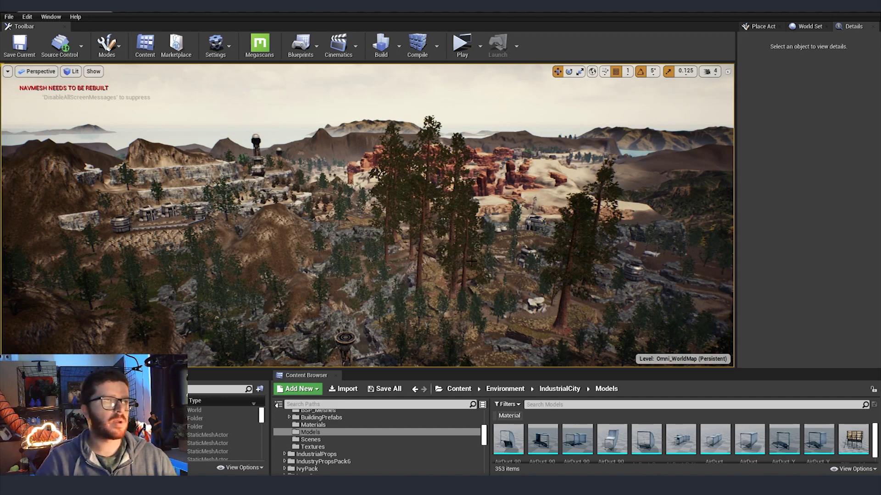
{"action": "right_click_drag", "start_coordinate": [487, 264], "coordinate": [476, 319]}
{"action": "key", "text": "w"}
{"action": "right_click_drag", "start_coordinate": [395, 272], "coordinate": [433, 259]}
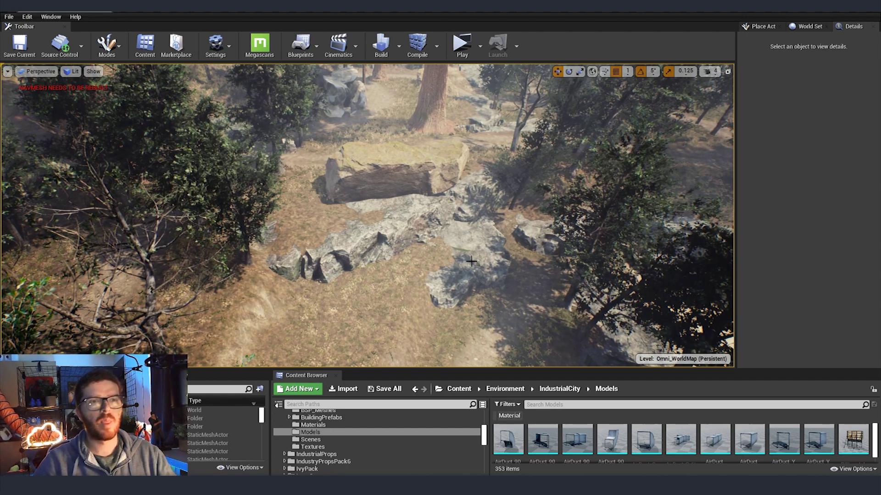
{"action": "key", "text": "w"}
{"action": "mouse_move", "coordinate": [471, 261]}
{"action": "right_mouse_down"}
{"action": "mouse_move", "coordinate": [500, 280]}
{"action": "mouse_move", "coordinate": [358, 261]}
{"action": "mouse_move", "coordinate": [469, 255]}
{"action": "mouse_move", "coordinate": [473, 261]}
{"action": "right_mouse_up"}
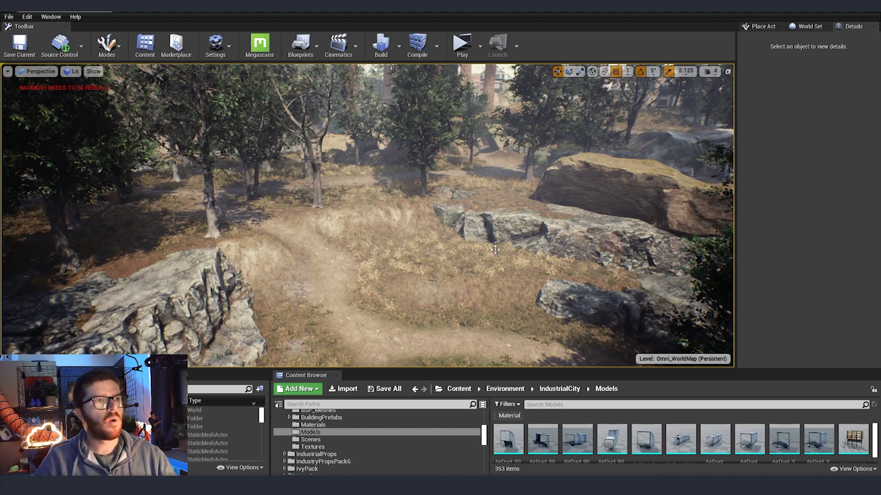
{"action": "key", "text": "w"}
{"action": "right_click_drag", "start_coordinate": [494, 249], "coordinate": [486, 258]}
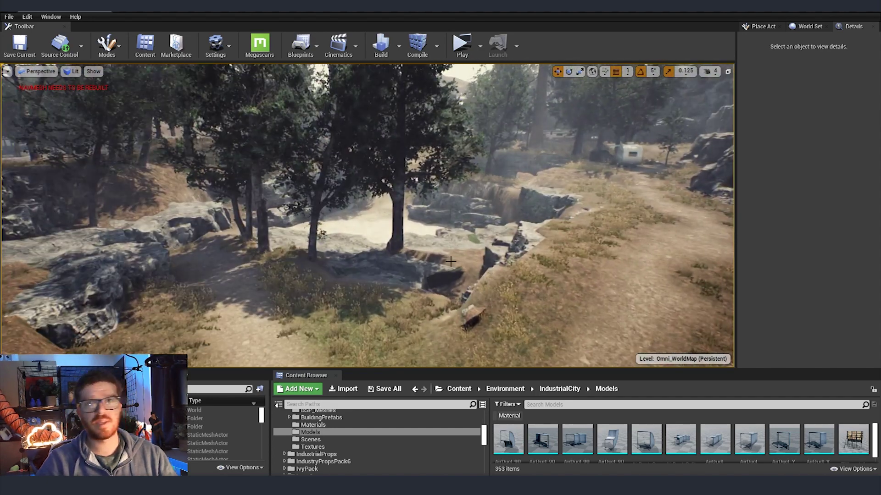
Step: Inspect the rock-lined sandy basin and the forest trail beside the mossy boulder and giant redwood trunk
{"action": "right_click_drag", "start_coordinate": [431, 257], "coordinate": [402, 178]}
{"action": "mouse_move", "coordinate": [502, 253]}
{"action": "right_mouse_down"}
{"action": "mouse_move", "coordinate": [348, 251]}
{"action": "mouse_move", "coordinate": [506, 252]}
{"action": "right_mouse_up"}
{"action": "right_click_drag", "start_coordinate": [237, 311], "coordinate": [236, 311]}
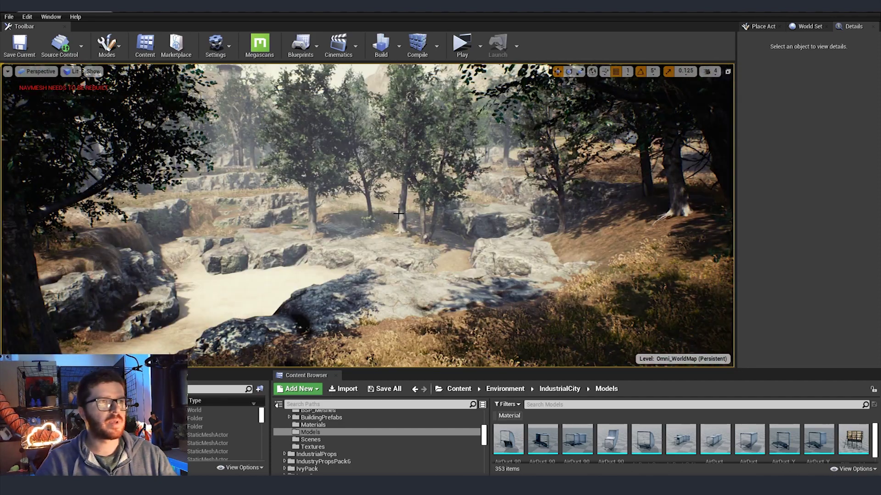
{"action": "right_click_drag", "start_coordinate": [445, 207], "coordinate": [444, 206]}
{"action": "right_click_drag", "start_coordinate": [501, 237], "coordinate": [501, 237]}
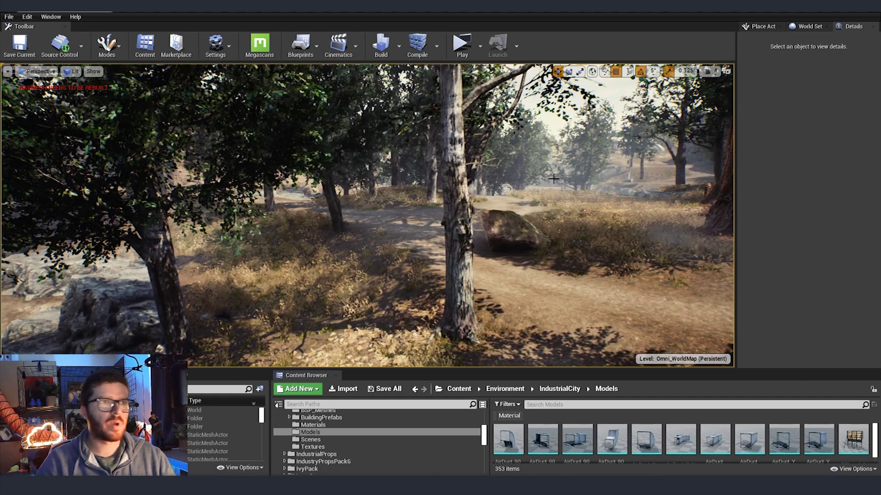
{"action": "right_click_drag", "start_coordinate": [536, 215], "coordinate": [513, 230]}
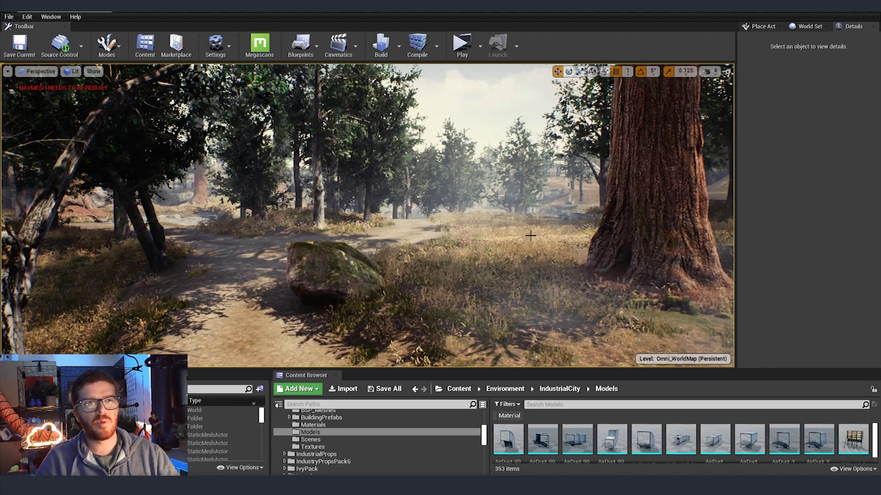
{"action": "right_click_drag", "start_coordinate": [530, 235], "coordinate": [550, 235]}
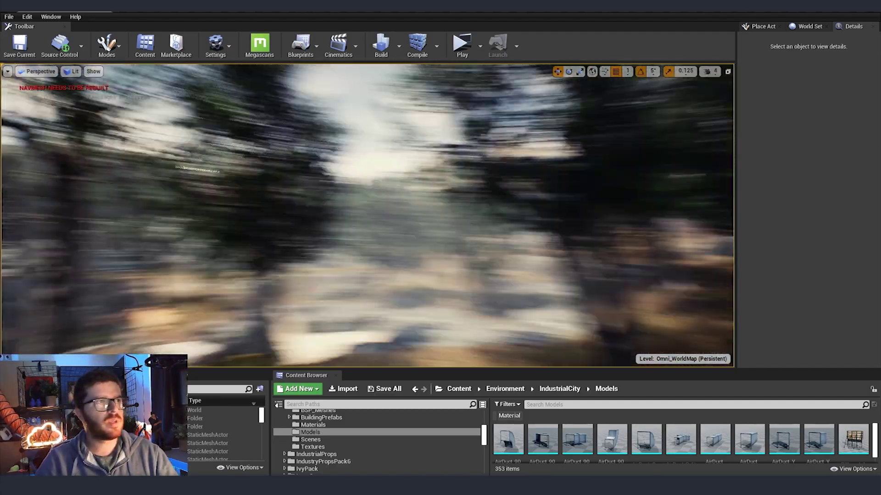
Step: Follow the forest trail past the cliffs and grassy woodland to inspect the metal buildings with yellow-railed stairs
{"action": "key", "text": "w"}
{"action": "right_click_drag", "start_coordinate": [531, 236], "coordinate": [376, 248]}
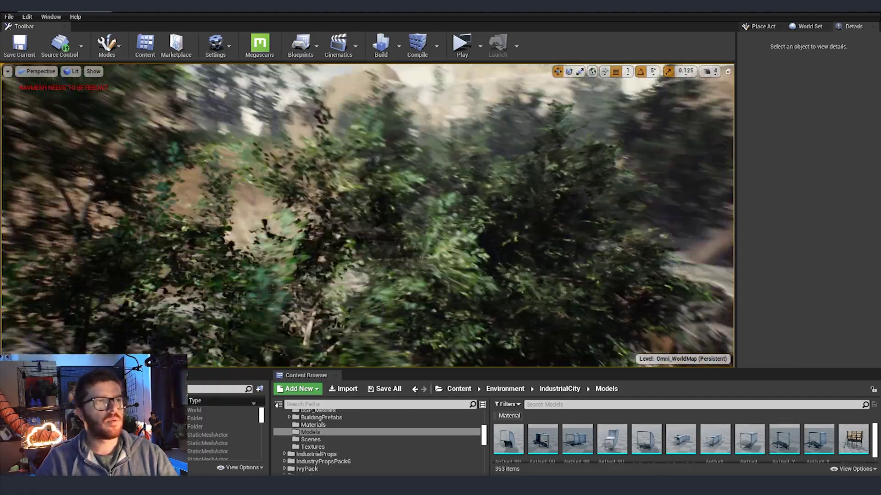
{"action": "key", "text": "w"}
{"action": "right_click_drag", "start_coordinate": [376, 248], "coordinate": [387, 218]}
{"action": "key", "text": "w"}
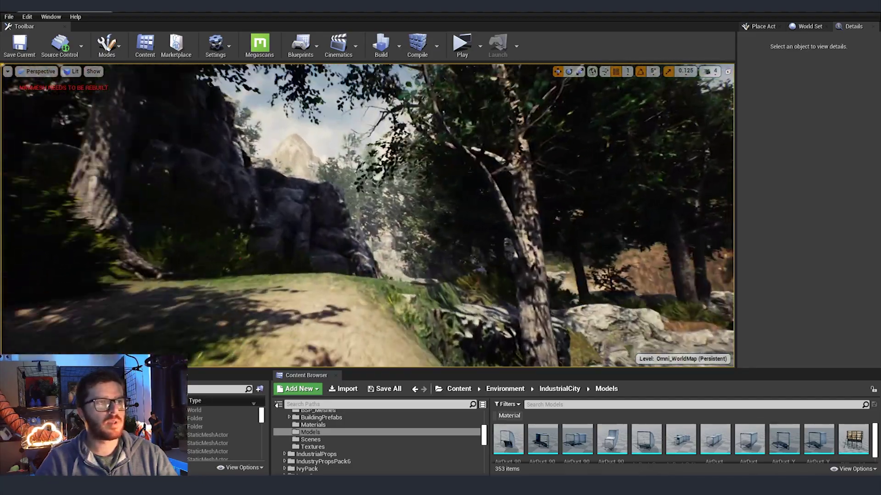
{"action": "right_click_drag", "start_coordinate": [596, 216], "coordinate": [606, 216]}
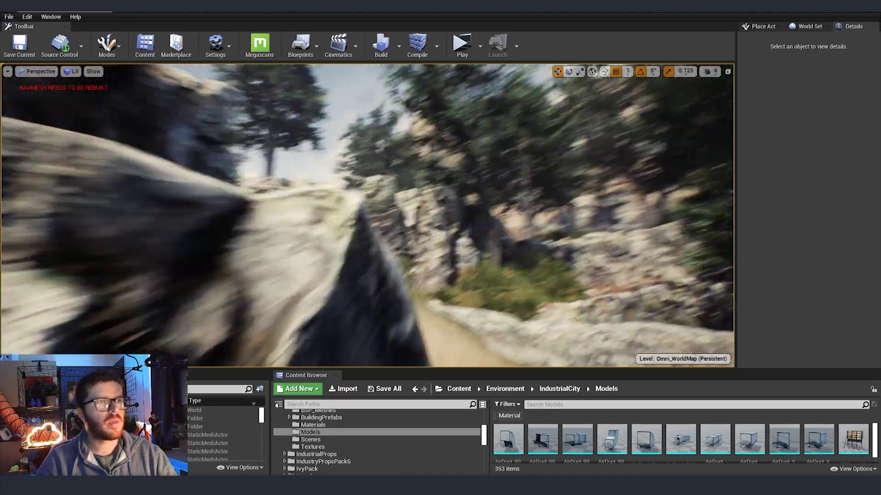
{"action": "right_click_drag", "start_coordinate": [367, 216], "coordinate": [316, 222]}
{"action": "key", "text": "w"}
{"action": "right_click_drag", "start_coordinate": [601, 216], "coordinate": [594, 220]}
{"action": "right_click_drag", "start_coordinate": [367, 216], "coordinate": [275, 214]}
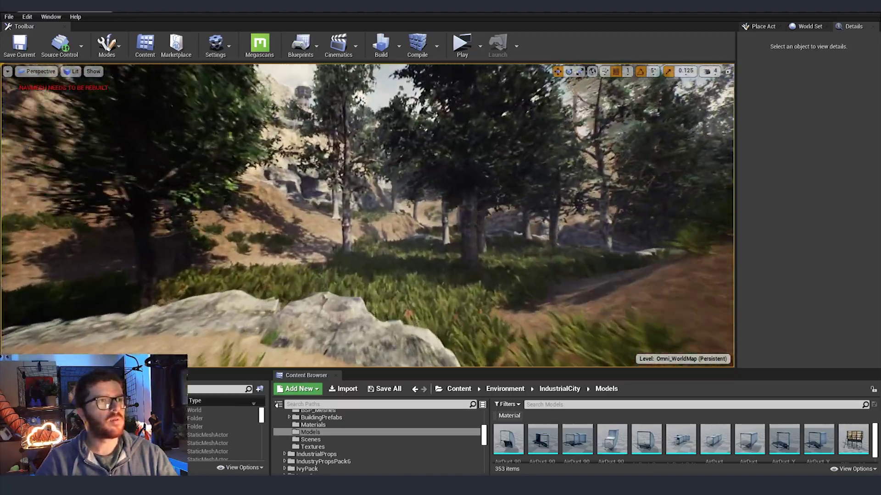
{"action": "right_click_drag", "start_coordinate": [583, 220], "coordinate": [555, 221]}
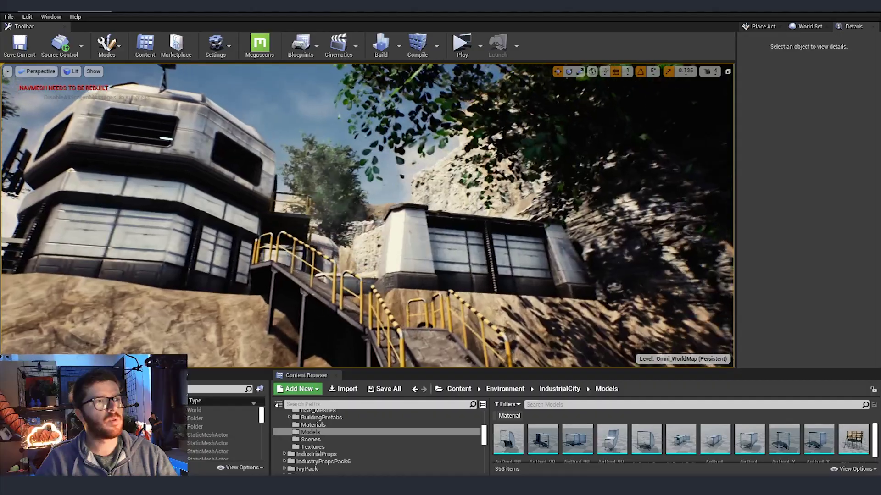
Step: Follow the shaded forest path from the metal buildings between the rock walls and inspect its boulders and trees
{"action": "right_click_drag", "start_coordinate": [367, 216], "coordinate": [468, 250]}
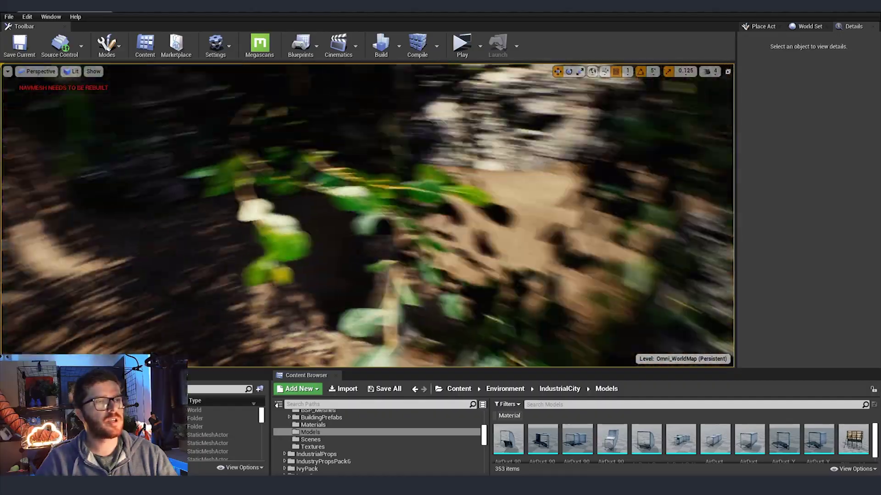
{"action": "right_click_drag", "start_coordinate": [538, 243], "coordinate": [546, 222]}
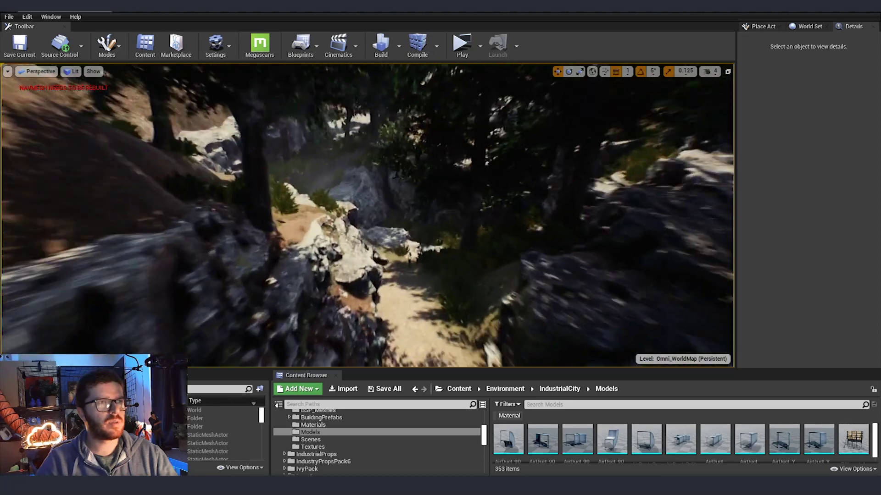
{"action": "right_click_drag", "start_coordinate": [367, 215], "coordinate": [463, 213]}
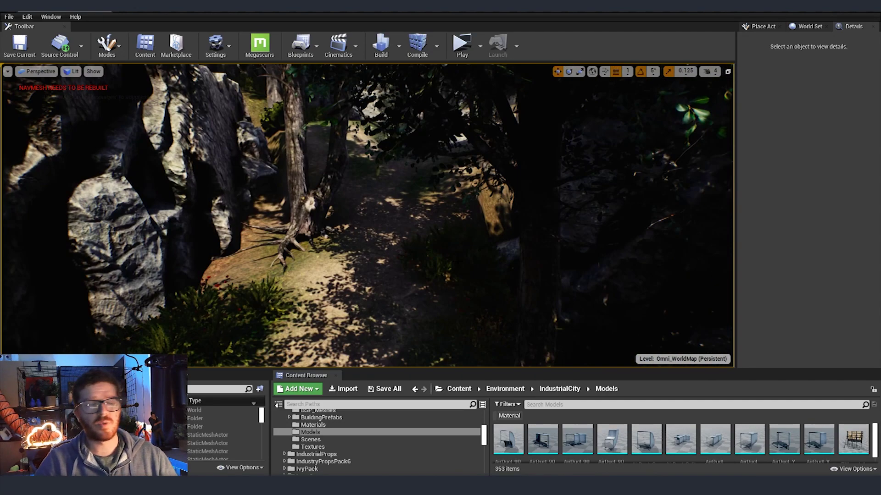
{"action": "right_click_drag", "start_coordinate": [425, 269], "coordinate": [452, 247]}
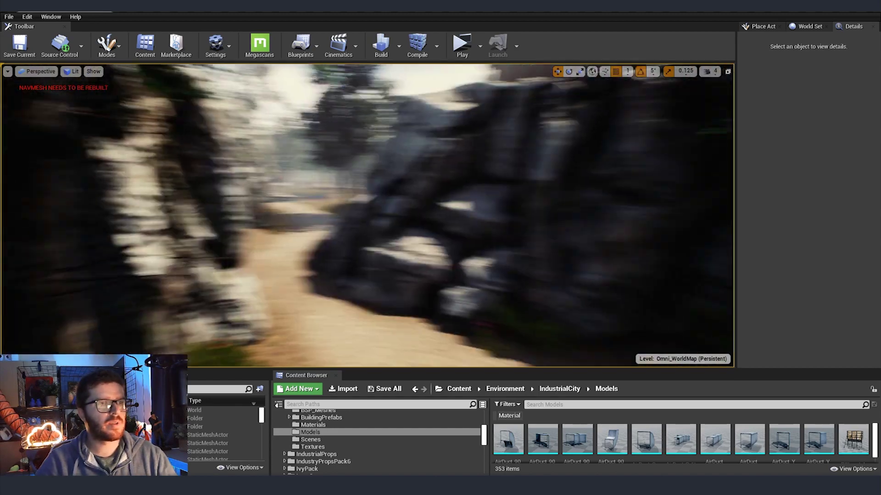
{"action": "right_click_drag", "start_coordinate": [420, 265], "coordinate": [206, 264]}
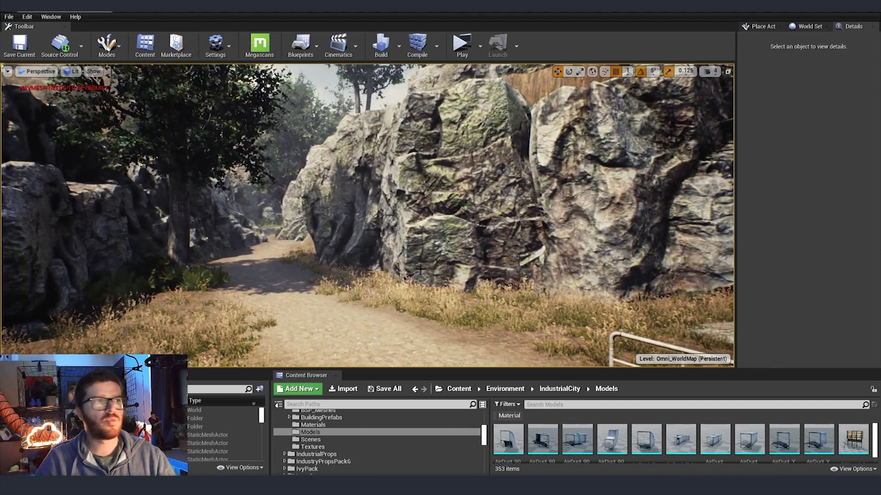
Step: Inspect the dirt path, grass clumps and trees in the open woodland beside the metal footbridge
{"action": "right_click_drag", "start_coordinate": [206, 209], "coordinate": [408, 212]}
{"action": "right_click_drag", "start_coordinate": [438, 267], "coordinate": [438, 267]}
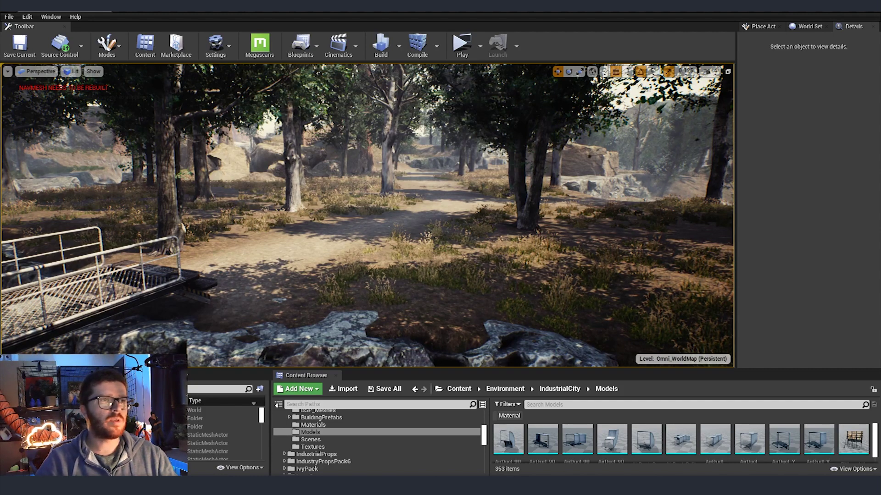
{"action": "key", "text": "w"}
{"action": "mouse_move", "coordinate": [433, 197]}
{"action": "right_mouse_down"}
{"action": "mouse_move", "coordinate": [395, 196]}
{"action": "mouse_move", "coordinate": [433, 197]}
{"action": "right_mouse_up"}
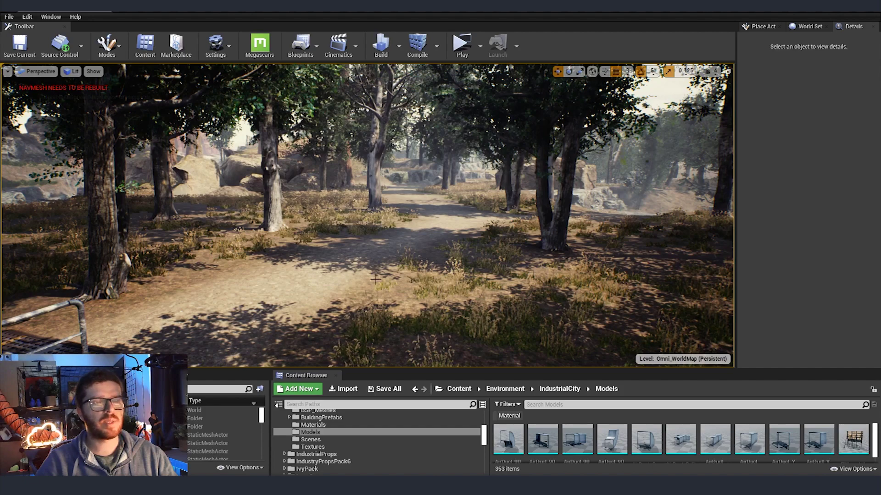
{"action": "right_click_drag", "start_coordinate": [400, 285], "coordinate": [363, 281]}
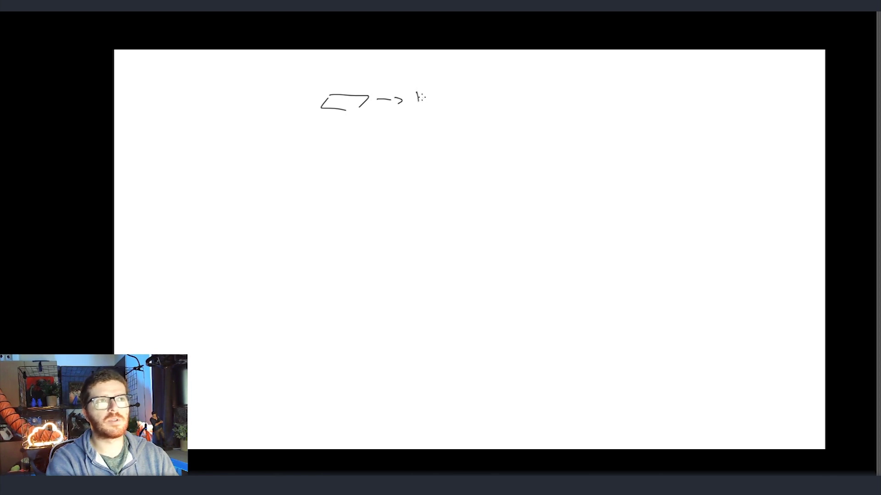
Step: On the whiteboard, sketch grass blades after the flat shape's arrow and a second arrow leading to an X
{"action": "left_click_drag", "start_coordinate": [425, 93], "coordinate": [427, 99]}
{"action": "mouse_move", "coordinate": [430, 100]}
{"action": "left_mouse_down"}
{"action": "mouse_move", "coordinate": [440, 96]}
{"action": "mouse_move", "coordinate": [425, 103]}
{"action": "left_mouse_up"}
{"action": "left_click_drag", "start_coordinate": [429, 97], "coordinate": [435, 104]}
{"action": "left_click_drag", "start_coordinate": [437, 101], "coordinate": [450, 106]}
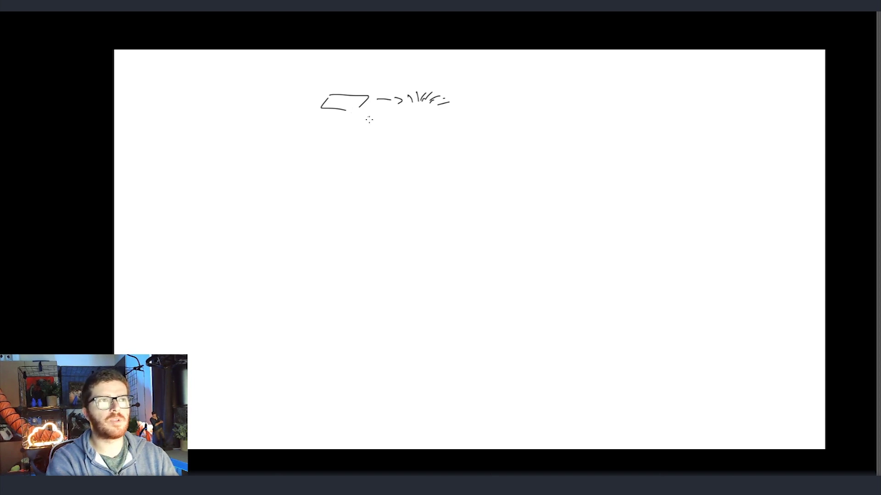
{"action": "mouse_move", "coordinate": [367, 118]}
{"action": "left_mouse_down"}
{"action": "mouse_move", "coordinate": [403, 136]}
{"action": "mouse_move", "coordinate": [435, 136]}
{"action": "mouse_move", "coordinate": [437, 124]}
{"action": "left_mouse_up"}
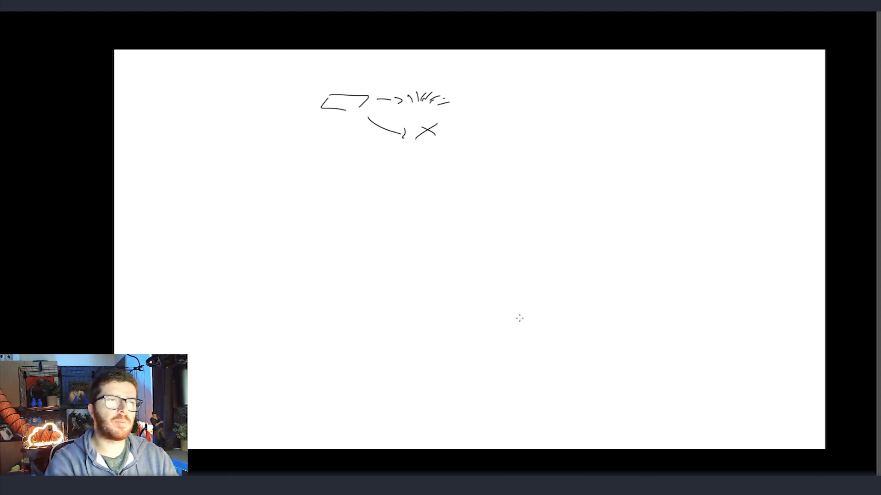
Step: Sketch a flared tree trunk and a rock outline below the first diagram, with grass tufts around their bases
{"action": "left_click_drag", "start_coordinate": [421, 331], "coordinate": [487, 200]}
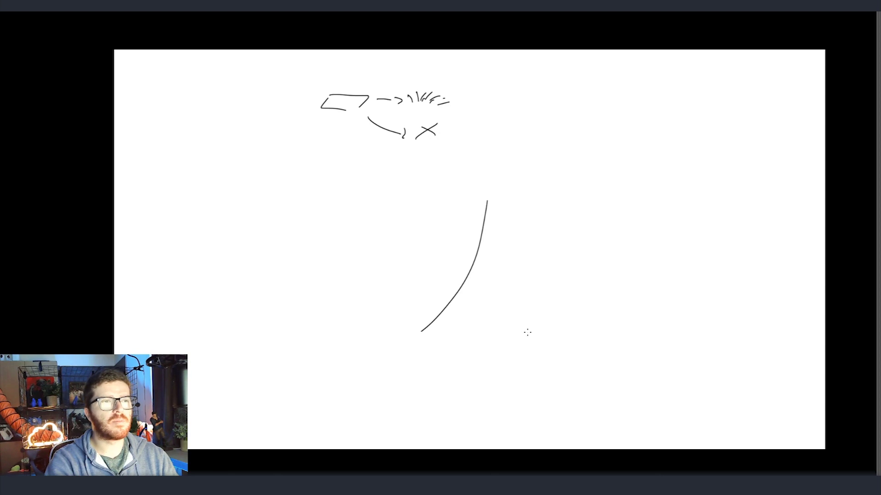
{"action": "left_click_drag", "start_coordinate": [530, 329], "coordinate": [528, 230]}
{"action": "mouse_move", "coordinate": [660, 328]}
{"action": "left_mouse_down"}
{"action": "mouse_move", "coordinate": [675, 287]}
{"action": "mouse_move", "coordinate": [739, 335]}
{"action": "mouse_move", "coordinate": [646, 326]}
{"action": "left_mouse_up"}
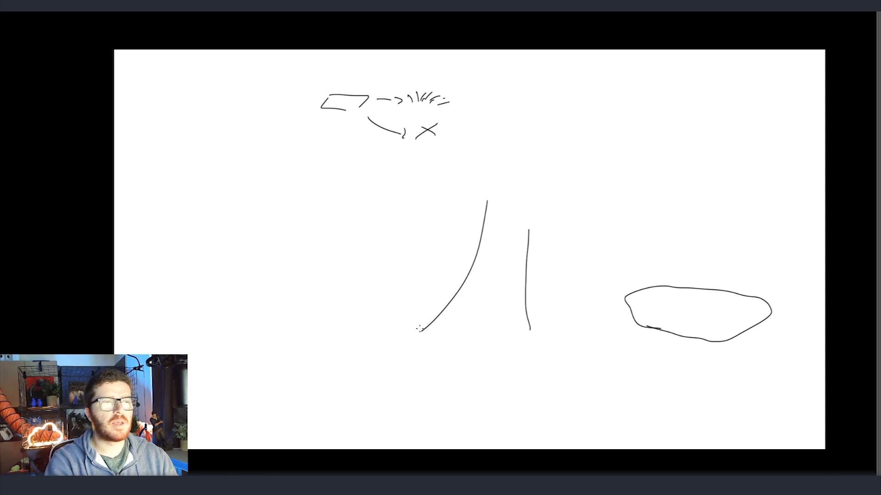
{"action": "mouse_move", "coordinate": [411, 334]}
{"action": "left_mouse_down"}
{"action": "mouse_move", "coordinate": [528, 315]}
{"action": "mouse_move", "coordinate": [536, 328]}
{"action": "left_mouse_up"}
{"action": "mouse_move", "coordinate": [650, 333]}
{"action": "left_mouse_down"}
{"action": "mouse_move", "coordinate": [648, 320]}
{"action": "mouse_move", "coordinate": [654, 333]}
{"action": "left_mouse_up"}
{"action": "left_click_drag", "start_coordinate": [715, 343], "coordinate": [735, 335]}
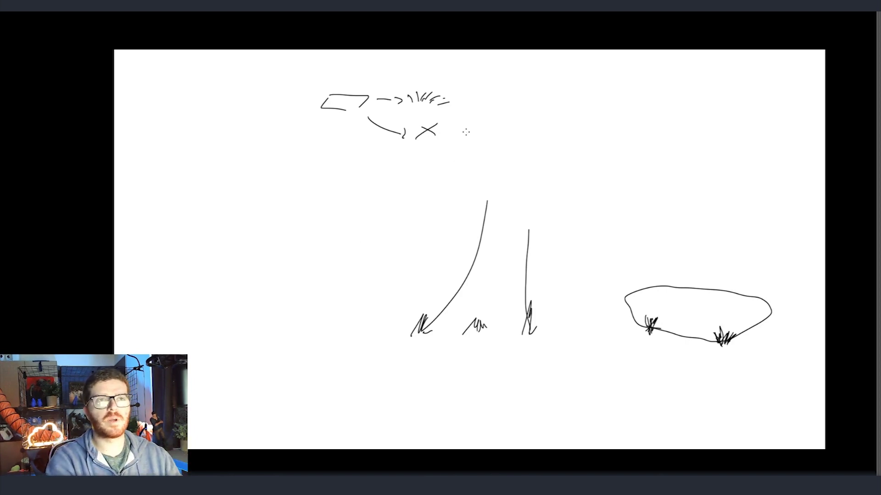
Step: Draw a steep slope profile with a rock on its upper ledge and a cliff line rising from its foot
{"action": "mouse_move", "coordinate": [557, 114]}
{"action": "left_mouse_down"}
{"action": "mouse_move", "coordinate": [627, 119]}
{"action": "mouse_move", "coordinate": [652, 196]}
{"action": "mouse_move", "coordinate": [737, 247]}
{"action": "mouse_move", "coordinate": [787, 250]}
{"action": "left_mouse_up"}
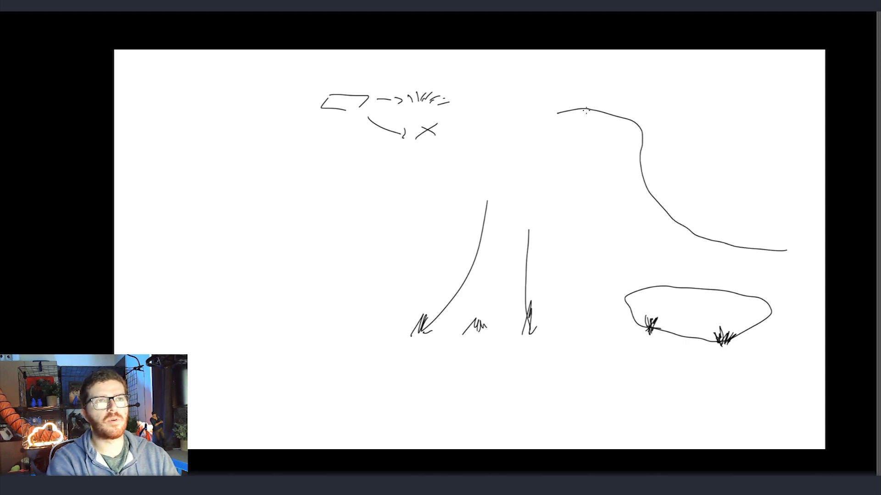
{"action": "mouse_move", "coordinate": [586, 110]}
{"action": "left_mouse_down"}
{"action": "mouse_move", "coordinate": [607, 98]}
{"action": "mouse_move", "coordinate": [583, 82]}
{"action": "mouse_move", "coordinate": [546, 103]}
{"action": "mouse_move", "coordinate": [565, 115]}
{"action": "left_mouse_up"}
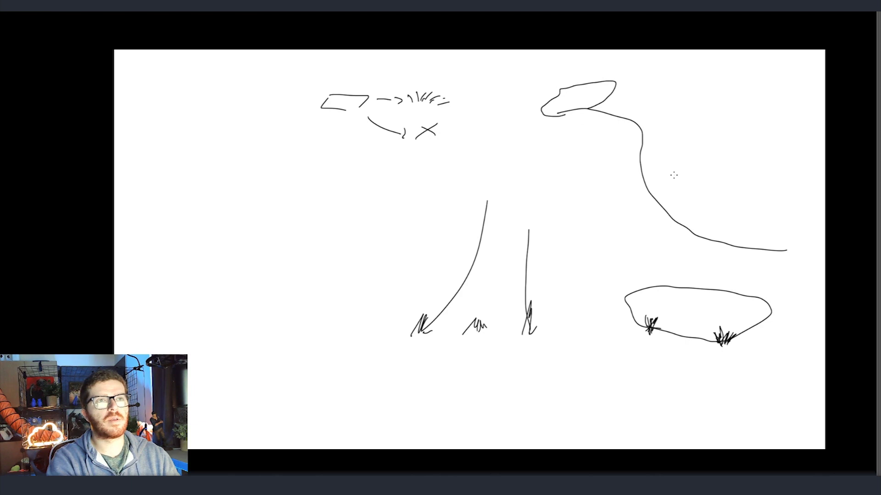
{"action": "mouse_move", "coordinate": [734, 246]}
{"action": "left_mouse_down"}
{"action": "mouse_move", "coordinate": [758, 212]}
{"action": "mouse_move", "coordinate": [778, 134]}
{"action": "mouse_move", "coordinate": [774, 107]}
{"action": "left_mouse_up"}
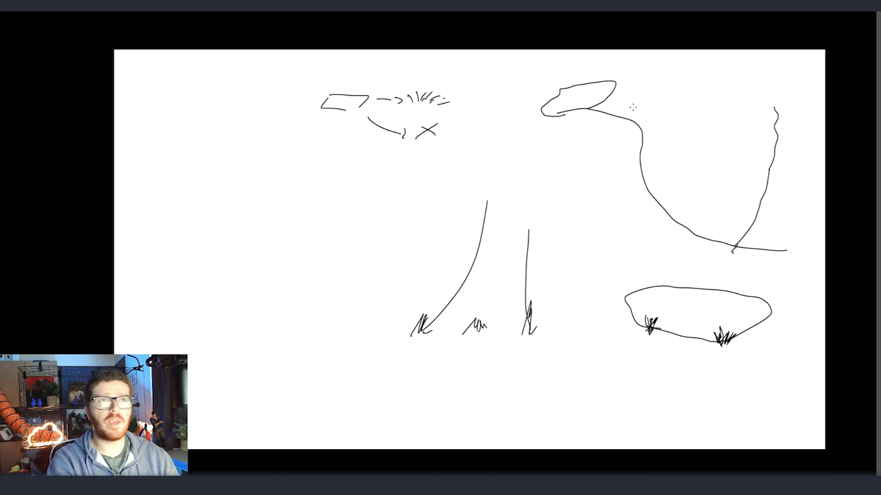
Step: Add grass and pebbles beneath the ledge rock, circle the slope's steep section, and sketch scattered debris along its foot
{"action": "mouse_move", "coordinate": [588, 112]}
{"action": "left_mouse_down"}
{"action": "mouse_move", "coordinate": [591, 102]}
{"action": "mouse_move", "coordinate": [582, 118]}
{"action": "left_mouse_up"}
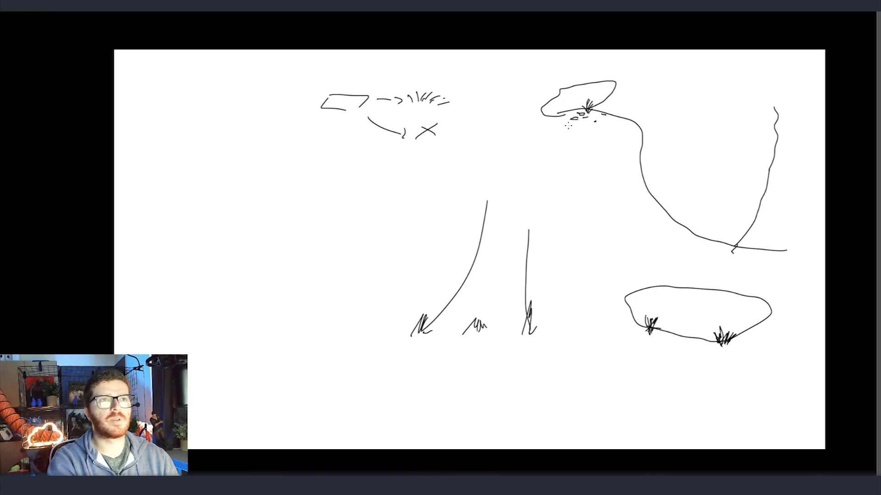
{"action": "mouse_move", "coordinate": [558, 106]}
{"action": "left_mouse_down"}
{"action": "mouse_move", "coordinate": [561, 116]}
{"action": "mouse_move", "coordinate": [569, 109]}
{"action": "left_mouse_up"}
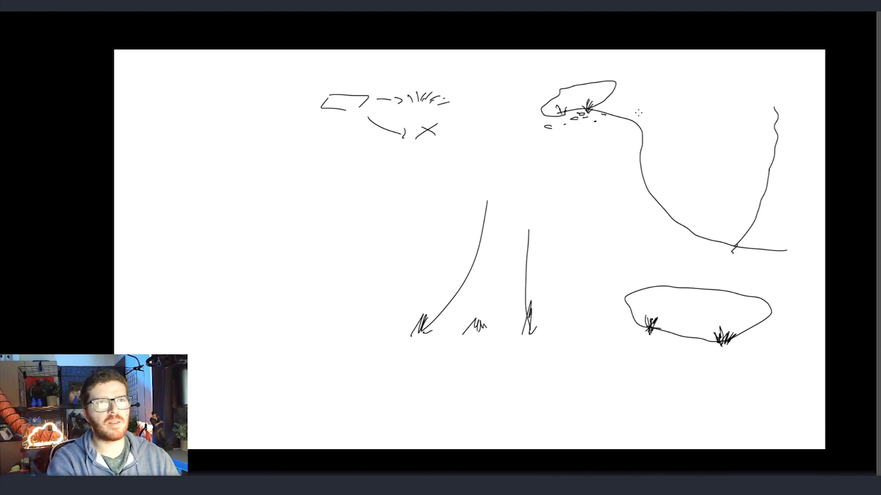
{"action": "mouse_move", "coordinate": [637, 107]}
{"action": "left_mouse_down"}
{"action": "mouse_move", "coordinate": [619, 143]}
{"action": "mouse_move", "coordinate": [635, 200]}
{"action": "mouse_move", "coordinate": [665, 168]}
{"action": "mouse_move", "coordinate": [650, 111]}
{"action": "mouse_move", "coordinate": [639, 107]}
{"action": "left_mouse_up"}
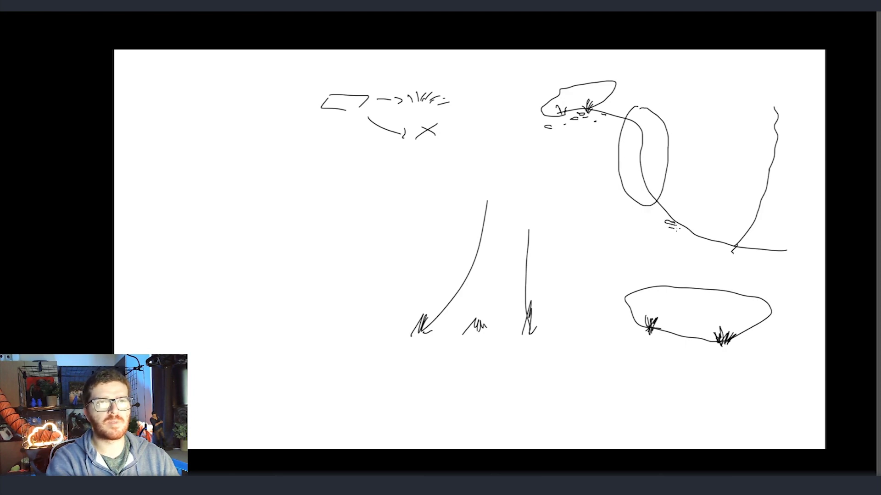
{"action": "left_click_drag", "start_coordinate": [678, 225], "coordinate": [711, 243]}
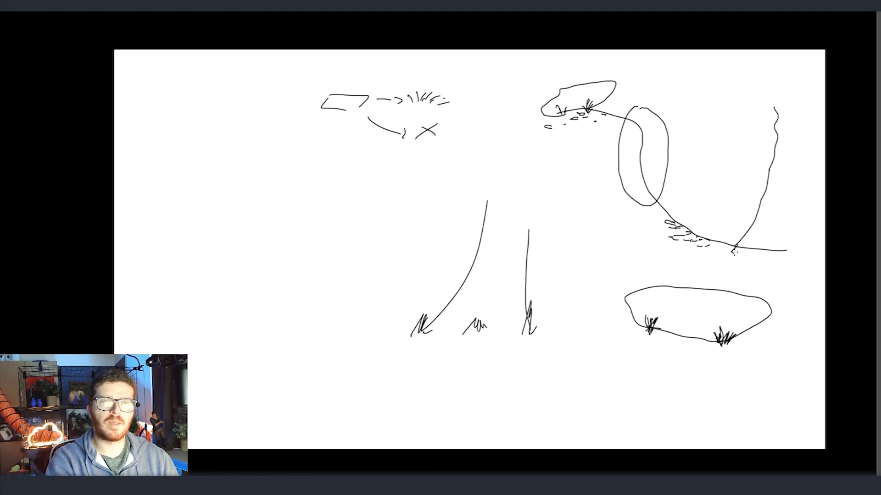
{"action": "mouse_move", "coordinate": [733, 252]}
{"action": "left_mouse_down"}
{"action": "mouse_move", "coordinate": [735, 226]}
{"action": "mouse_move", "coordinate": [726, 236]}
{"action": "mouse_move", "coordinate": [749, 231]}
{"action": "mouse_move", "coordinate": [752, 243]}
{"action": "mouse_move", "coordinate": [788, 257]}
{"action": "left_mouse_up"}
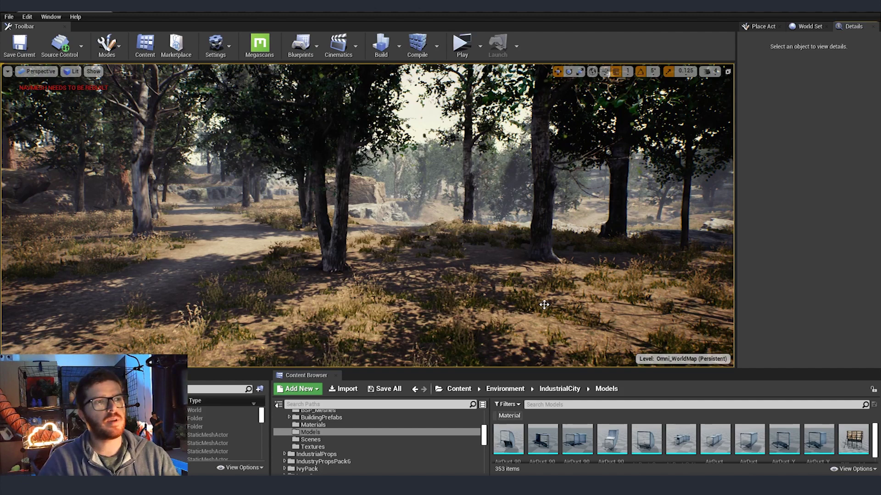
Step: Return to the level viewport and inspect the metal footbridge, the creek below it and the surrounding rock cliffs
{"action": "right_click_drag", "start_coordinate": [512, 288], "coordinate": [507, 284]}
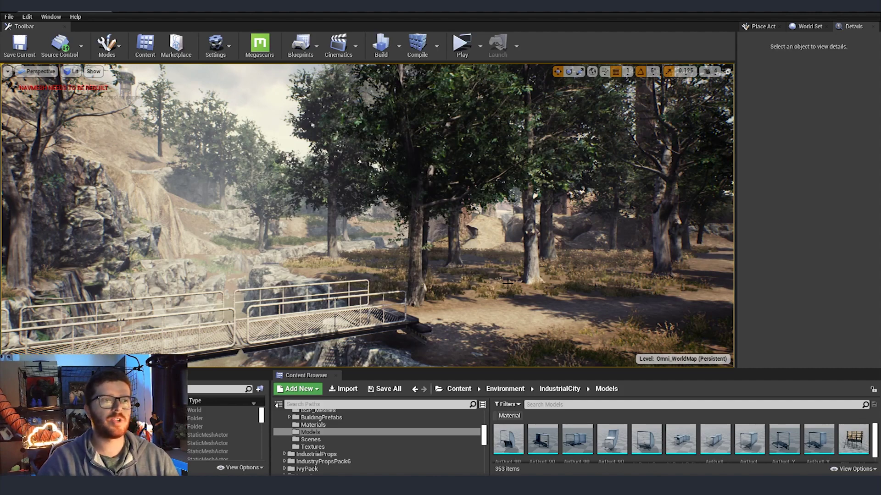
{"action": "key", "text": "2"}
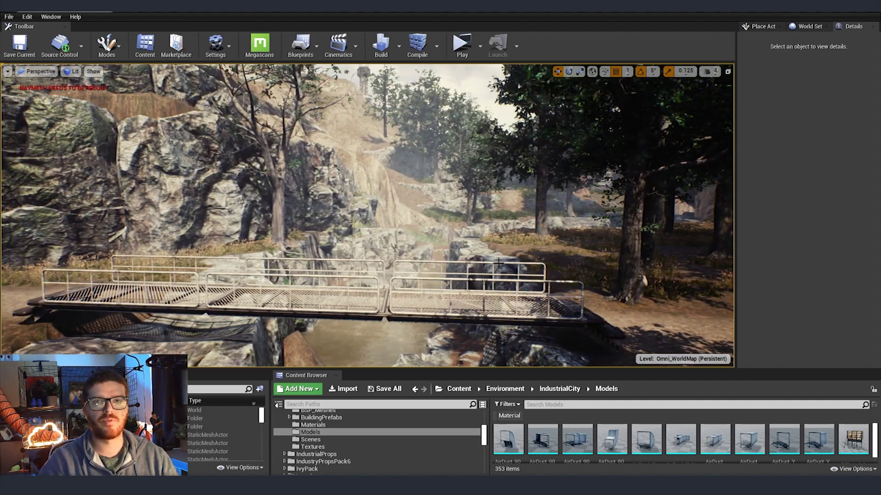
{"action": "key", "text": "3"}
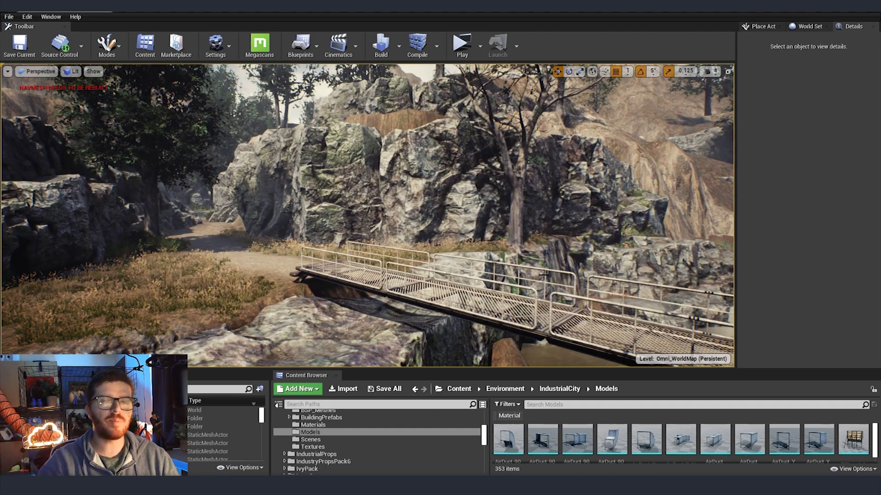
{"action": "right_click_drag", "start_coordinate": [543, 275], "coordinate": [556, 273]}
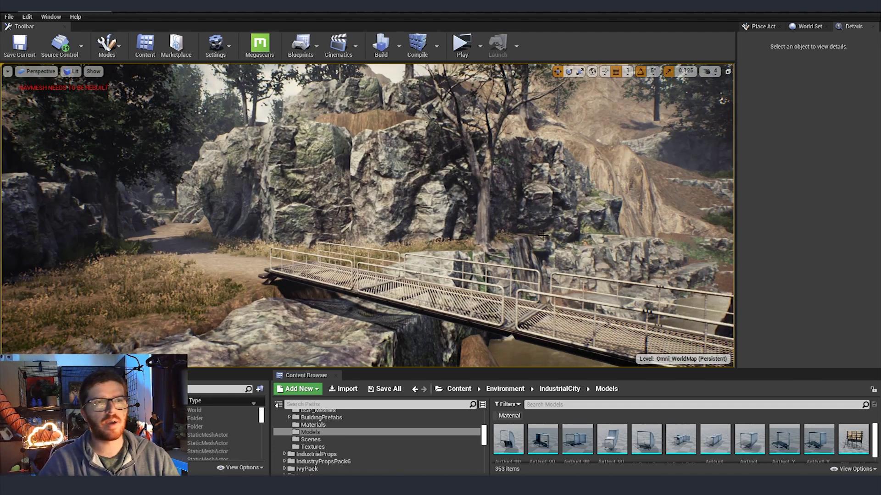
{"action": "right_click_drag", "start_coordinate": [542, 236], "coordinate": [665, 237]}
Step: Explore the grassy woodland beside the rocky creek, heading past the boulders to the giant redwoods
{"action": "key", "text": "w"}
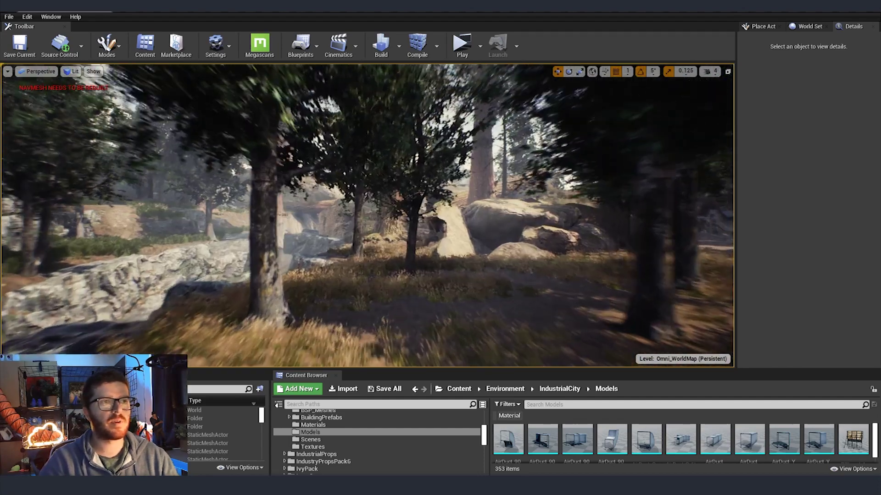
{"action": "key", "text": "w"}
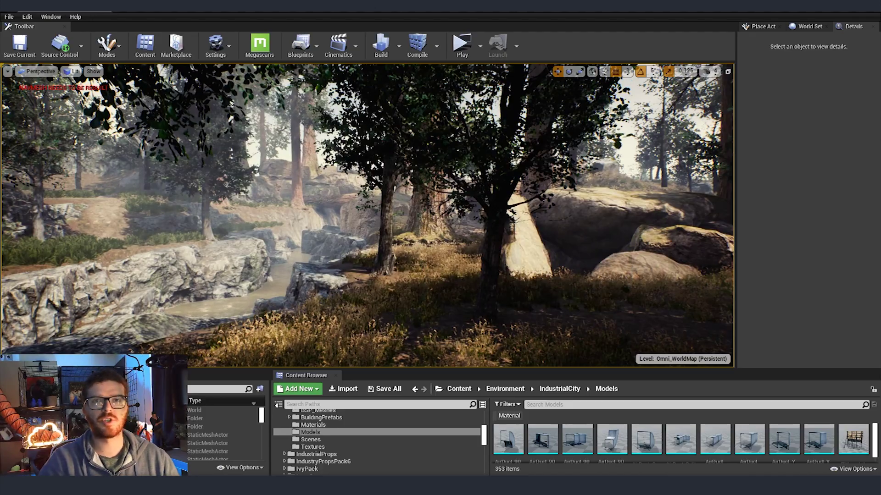
{"action": "right_click_drag", "start_coordinate": [367, 215], "coordinate": [449, 231]}
{"action": "key", "text": "w"}
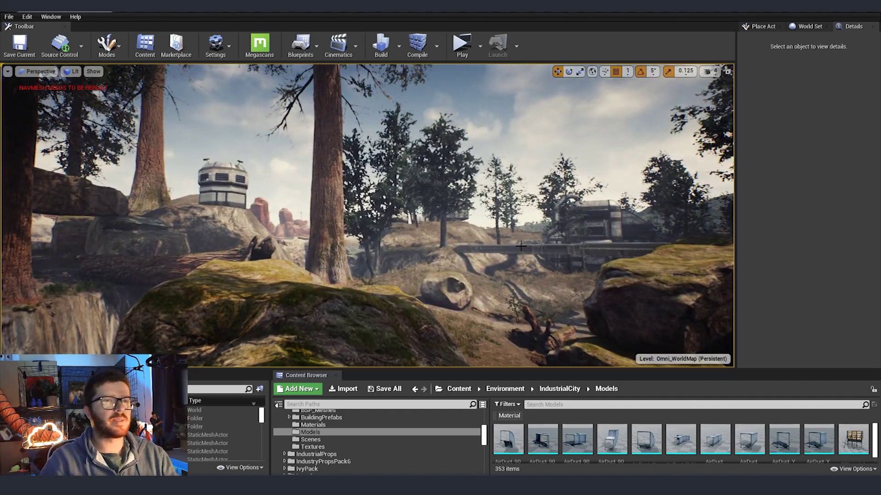
Step: Inspect the large ribbed pipes crossing the valley near the industrial building, up close and from a distance
{"action": "right_click_drag", "start_coordinate": [527, 246], "coordinate": [517, 250]}
{"action": "key", "text": "w"}
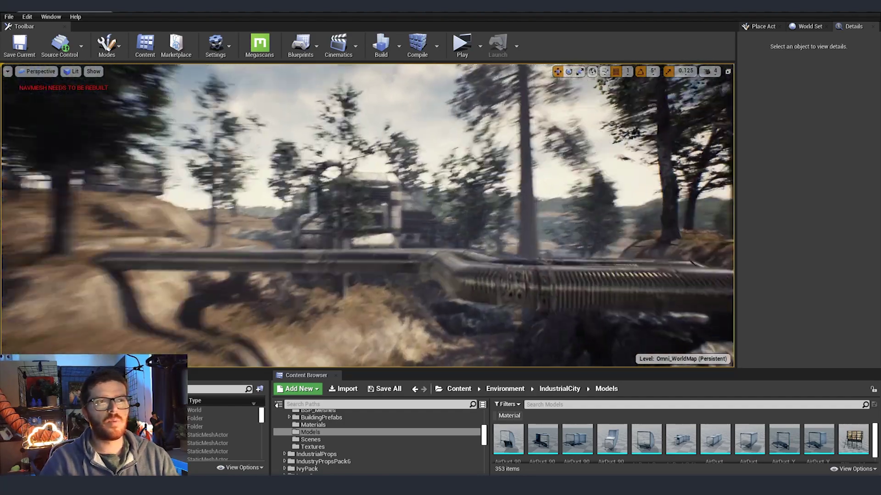
{"action": "right_click_drag", "start_coordinate": [367, 215], "coordinate": [463, 257]}
{"action": "key", "text": "w"}
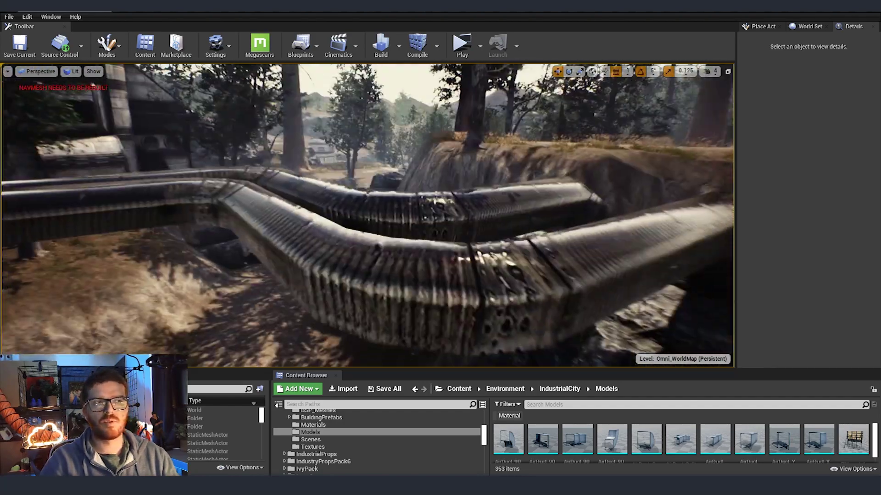
{"action": "right_click_drag", "start_coordinate": [366, 216], "coordinate": [368, 209]}
{"action": "key", "text": "s"}
{"action": "right_click_drag", "start_coordinate": [510, 251], "coordinate": [489, 240]}
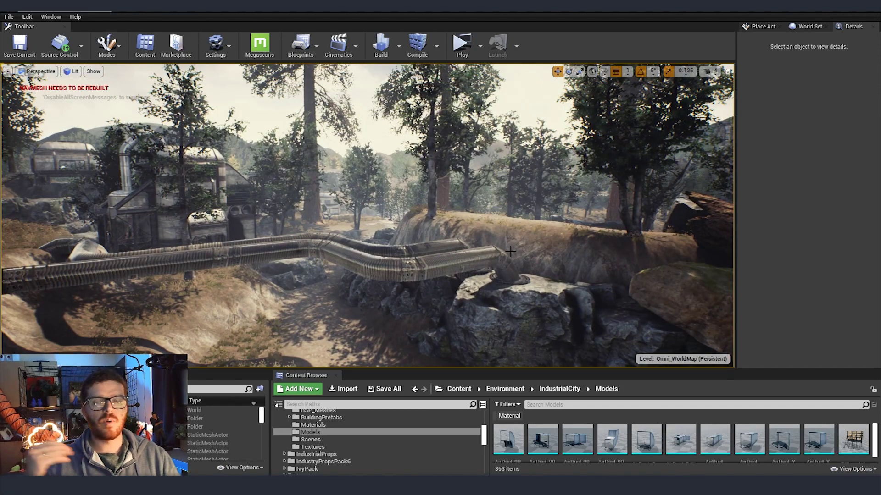
Step: Survey the red-rock outpost, the weathered plank fences, and the fenced dirt road leading to the shacks beneath the pipes
{"action": "right_click_drag", "start_coordinate": [525, 244], "coordinate": [373, 246]}
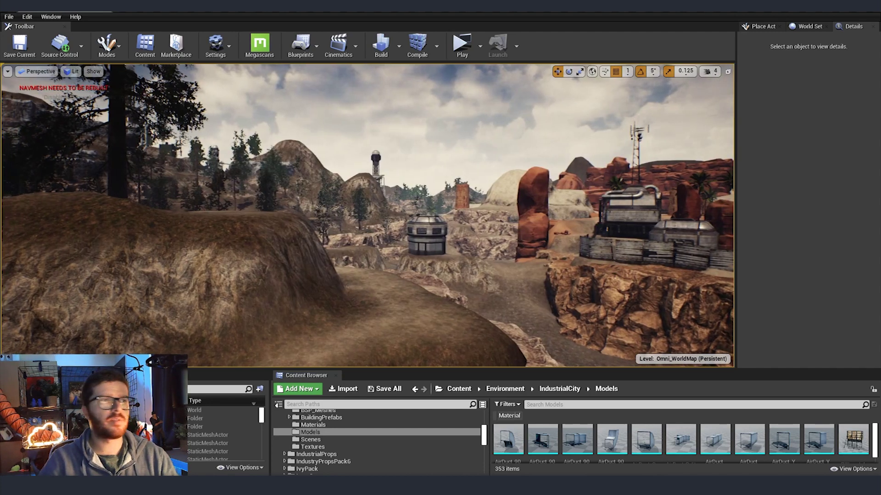
{"action": "right_click_drag", "start_coordinate": [536, 243], "coordinate": [519, 198]}
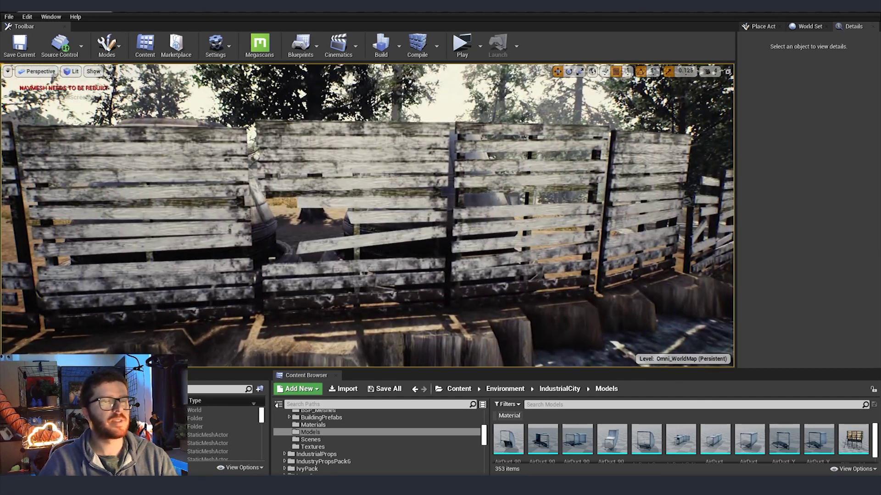
{"action": "right_click_drag", "start_coordinate": [490, 250], "coordinate": [504, 246]}
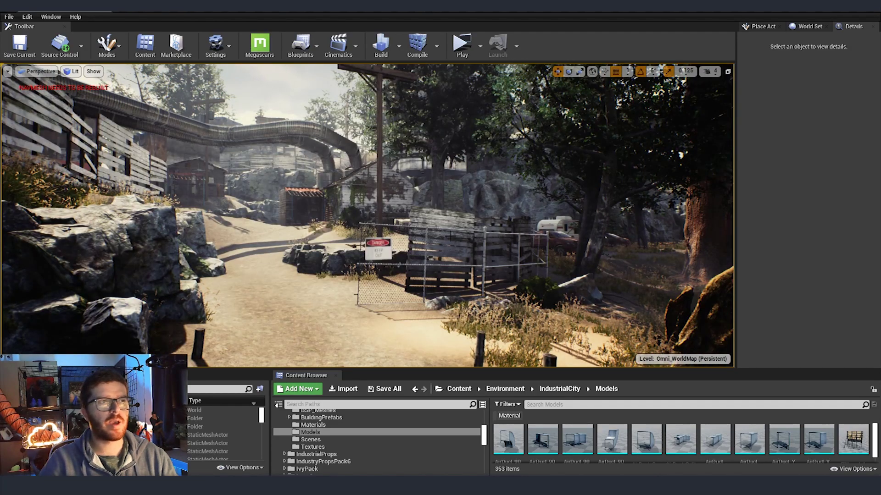
{"action": "key", "text": "w"}
{"action": "right_click_drag", "start_coordinate": [449, 236], "coordinate": [380, 235]}
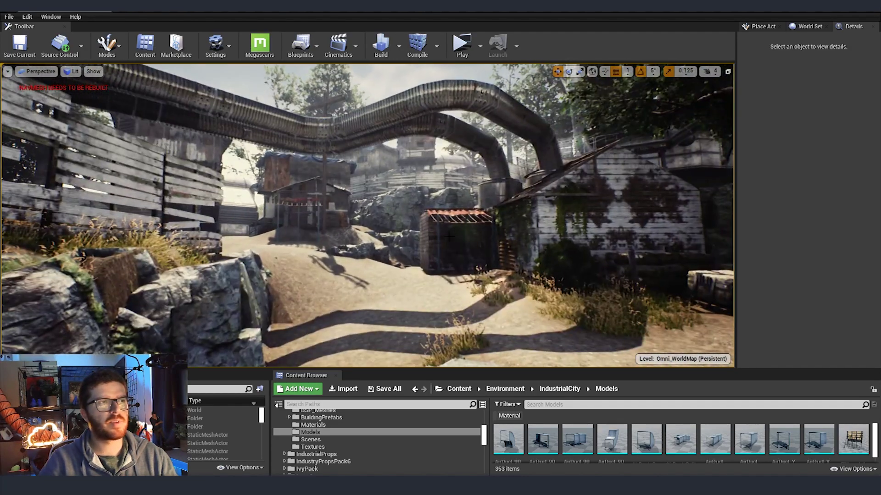
Step: Tour the industrial settlement past the wooden stairs, twin-trunk tree and red container to the grassy path between the domed buildings
{"action": "key", "text": "w"}
{"action": "mouse_move", "coordinate": [483, 252]}
{"action": "right_mouse_down"}
{"action": "mouse_move", "coordinate": [436, 252]}
{"action": "mouse_move", "coordinate": [483, 252]}
{"action": "mouse_move", "coordinate": [468, 258]}
{"action": "right_mouse_up"}
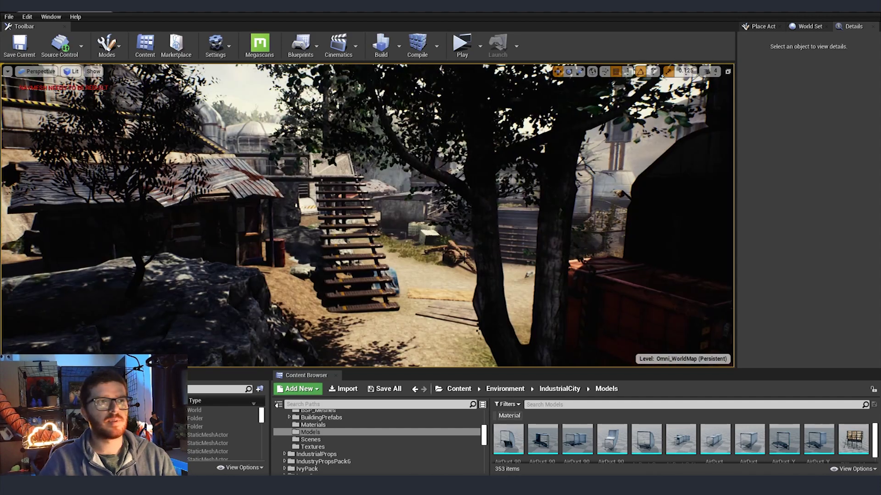
{"action": "right_click_drag", "start_coordinate": [483, 252], "coordinate": [465, 258]}
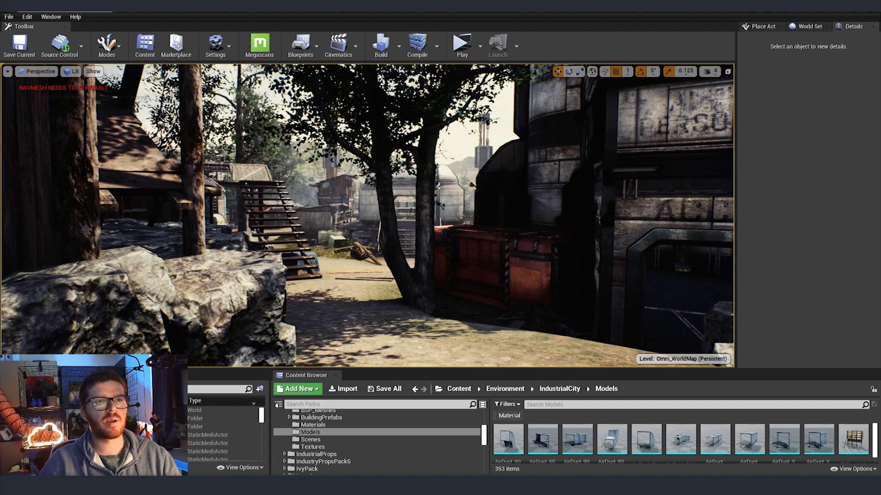
{"action": "key", "text": "w"}
{"action": "right_click_drag", "start_coordinate": [458, 260], "coordinate": [488, 257]}
{"action": "key", "text": "w"}
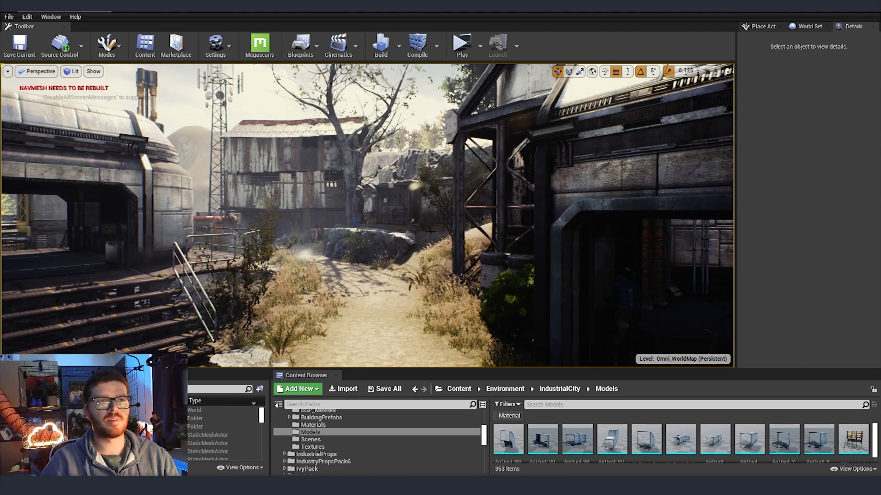
Step: Inspect the shack with the orange awning, plus the rock outcrop, tree, bare ground and striped industrial wall beside it
{"action": "right_click_drag", "start_coordinate": [430, 205], "coordinate": [478, 240]}
{"action": "key", "text": "s"}
{"action": "key", "text": "d"}
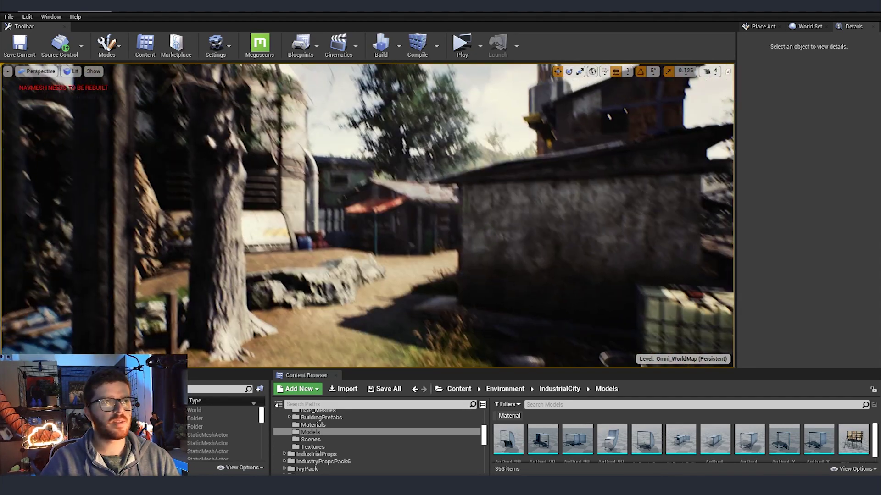
{"action": "key", "text": "w"}
{"action": "right_click_drag", "start_coordinate": [486, 299], "coordinate": [499, 299]}
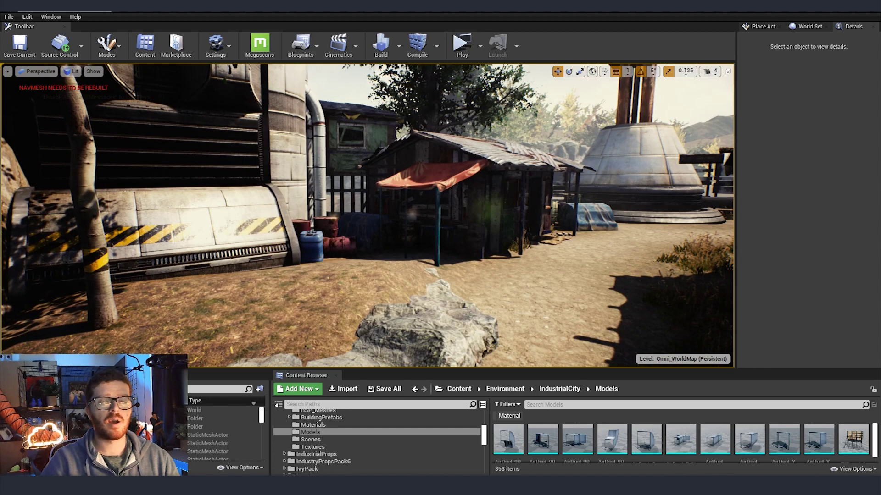
{"action": "key", "text": "s"}
{"action": "right_click_drag", "start_coordinate": [427, 264], "coordinate": [402, 269]}
{"action": "key", "text": "w"}
{"action": "key", "text": "w"}
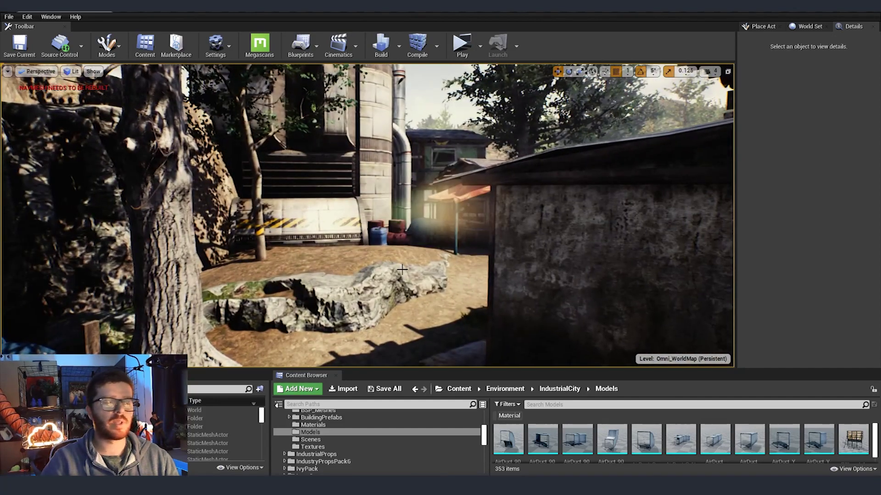
{"action": "right_click_drag", "start_coordinate": [335, 279], "coordinate": [330, 279]}
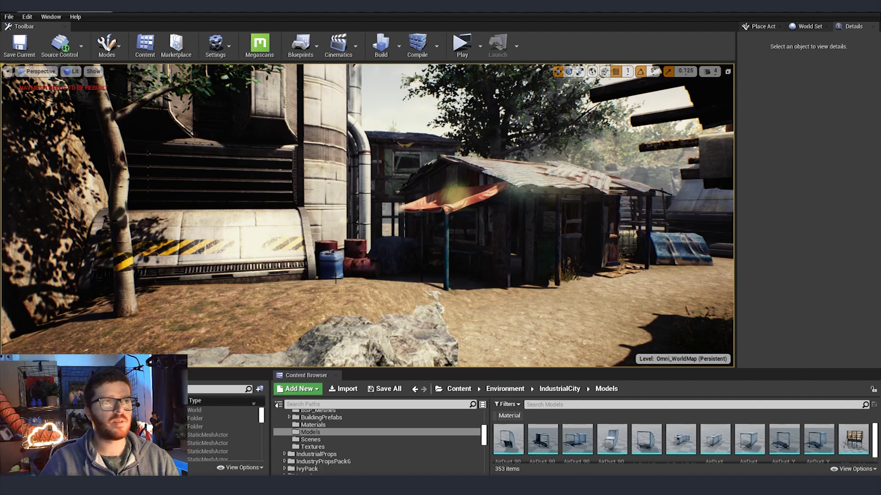
Step: Survey the raised domed building with its front stairs, the log pile and grass around it, and the neighbouring rusted shed
{"action": "right_click_drag", "start_coordinate": [330, 279], "coordinate": [514, 279]}
{"action": "right_click_drag", "start_coordinate": [294, 275], "coordinate": [578, 231]}
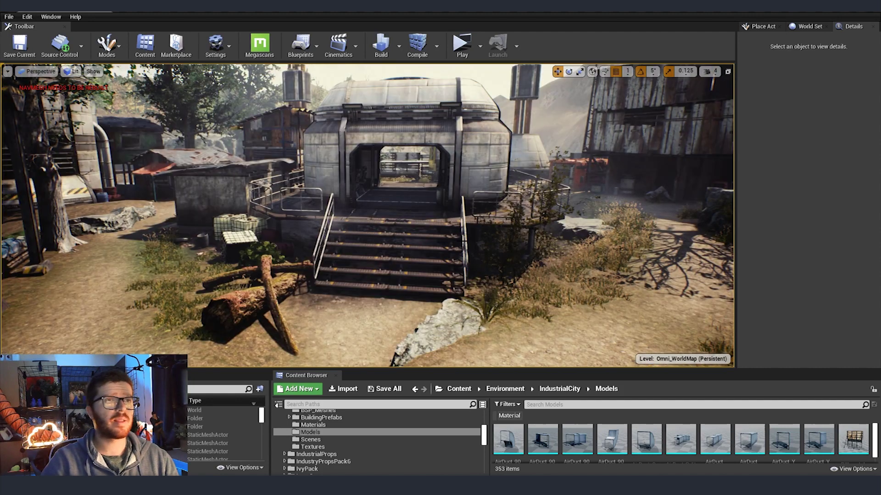
{"action": "right_click_drag", "start_coordinate": [486, 233], "coordinate": [522, 204]}
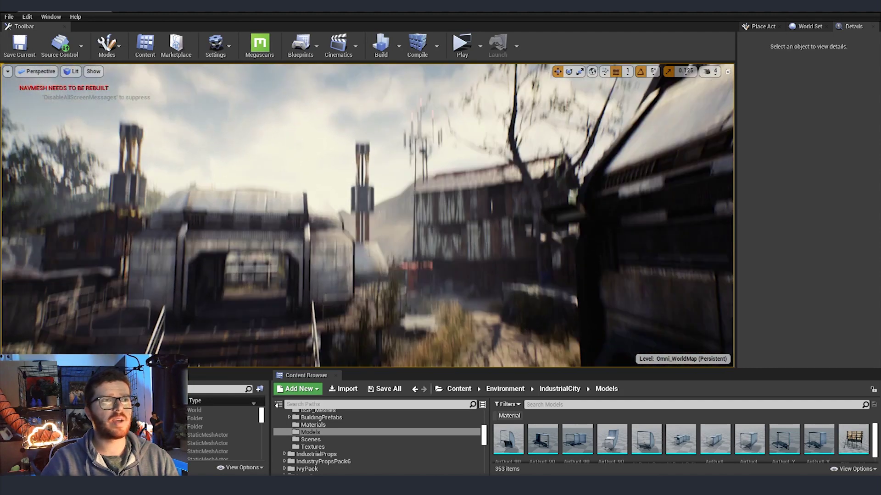